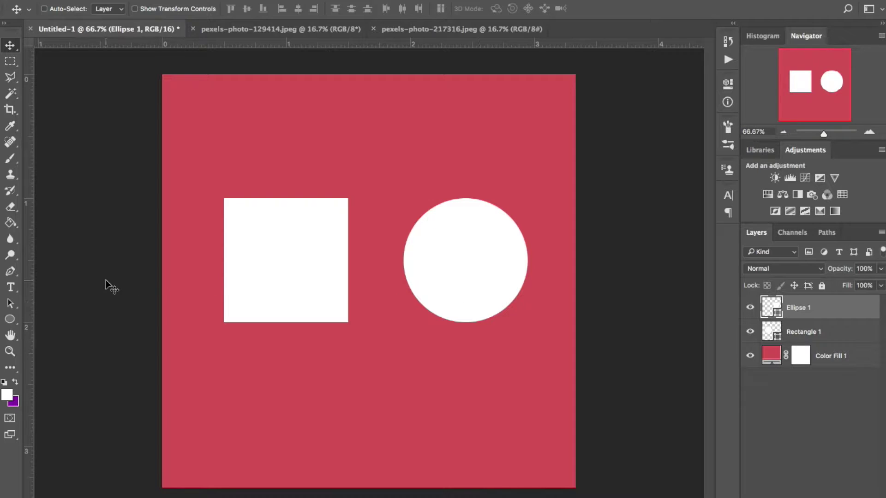
- Select the Pen Tool so the options bar draws in Path mode
left_click(11, 273)
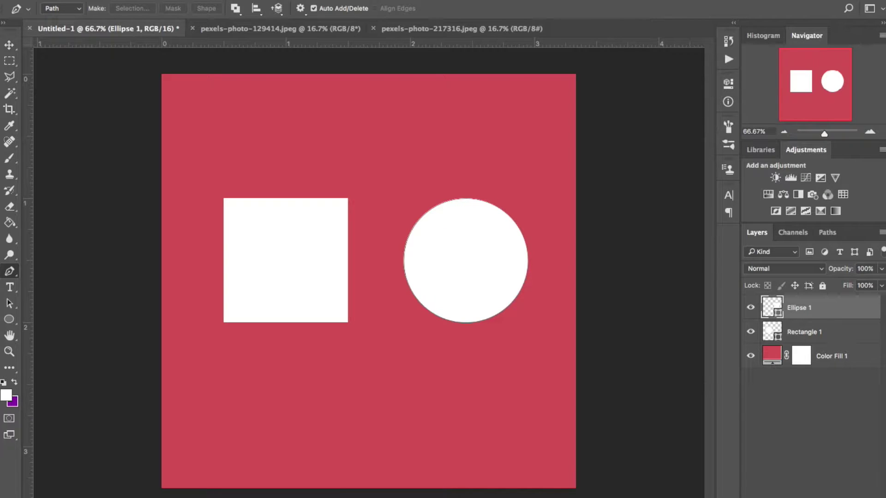
- Add an empty Layer 1, zoom in, and choose the standard Pen Tool from its flyout
key("ctrl+shift+alt+n")
key("ctrl+plus")
key("ctrl+plus")
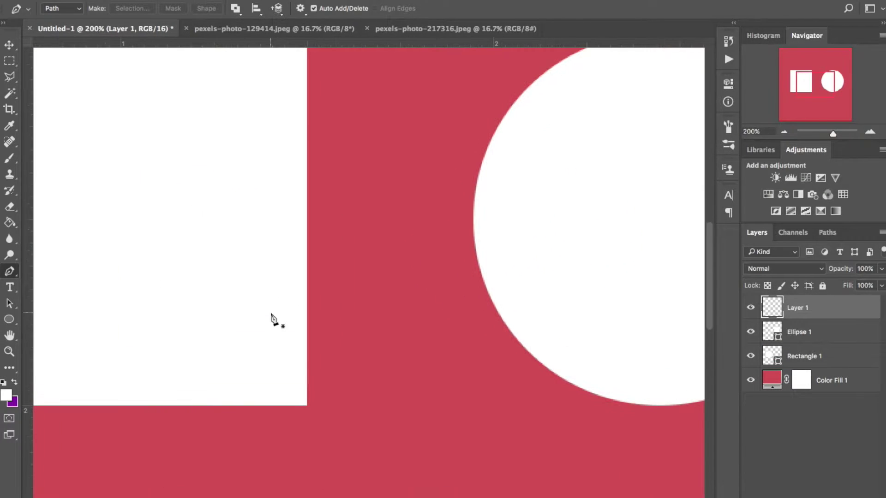
scroll(272, 318, "left", 10)
scroll(272, 319, "up", 3)
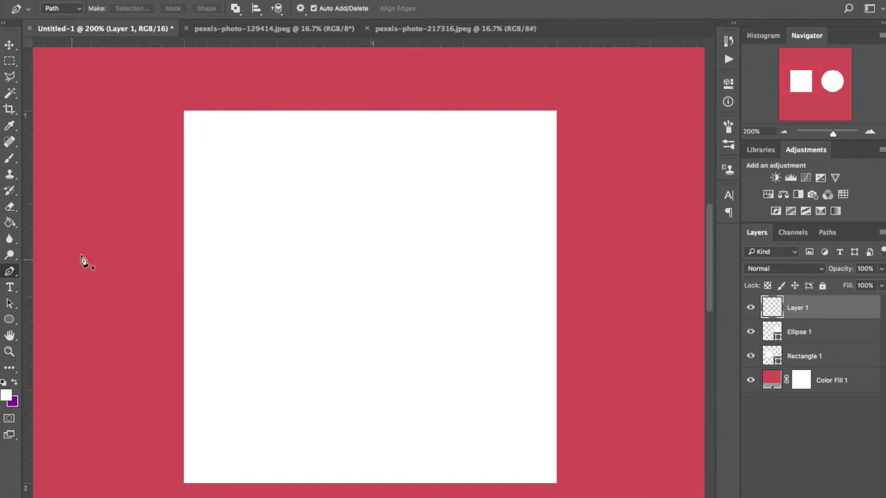
right_click(12, 276)
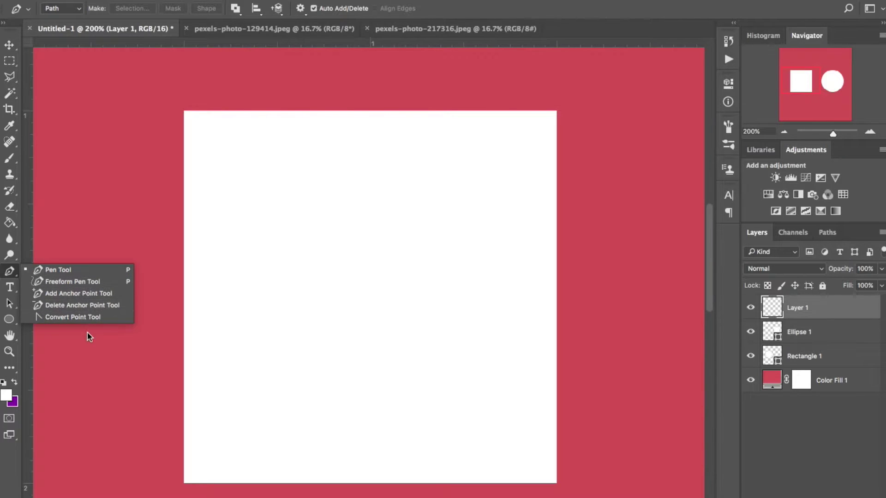
left_click(93, 271)
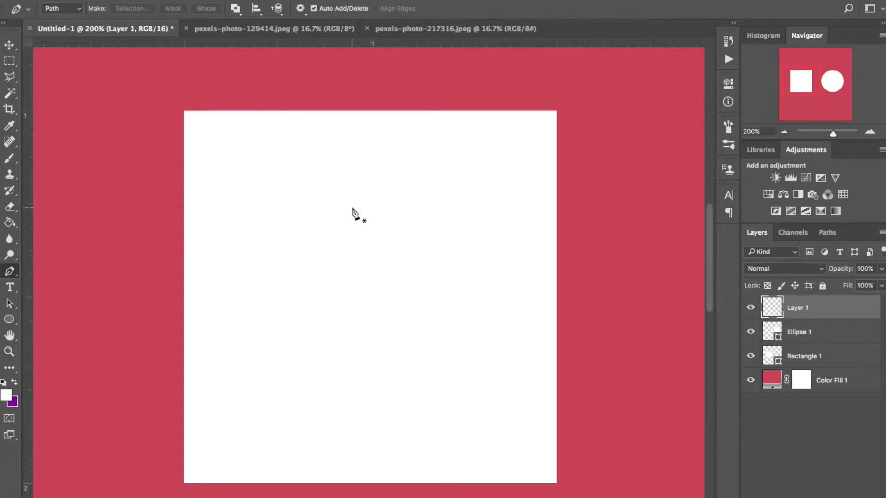
key("ctrl+plus")
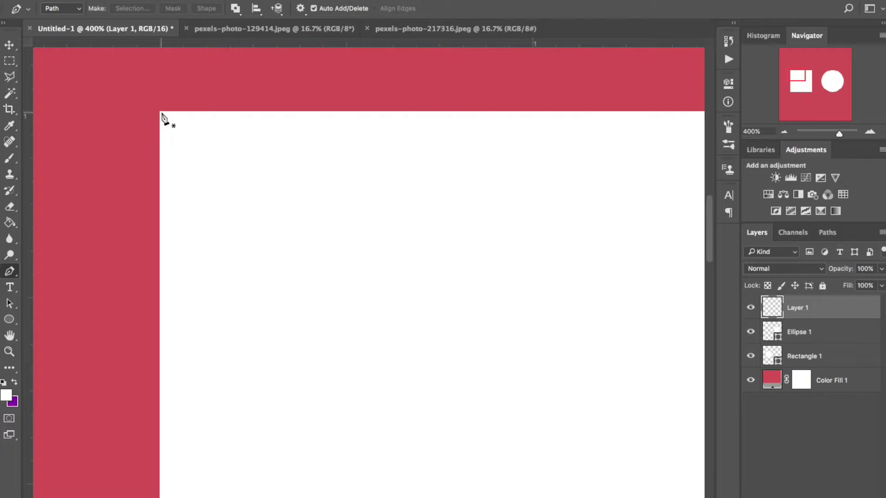
- Place pen anchors at the white square's top-left and bottom-left corners
left_click(160, 112)
scroll(161, 223, "down", 5)
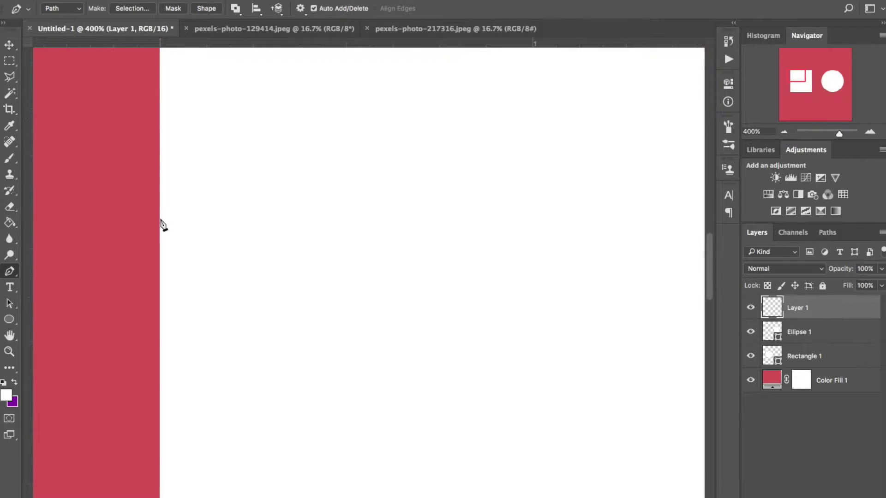
left_click(160, 234)
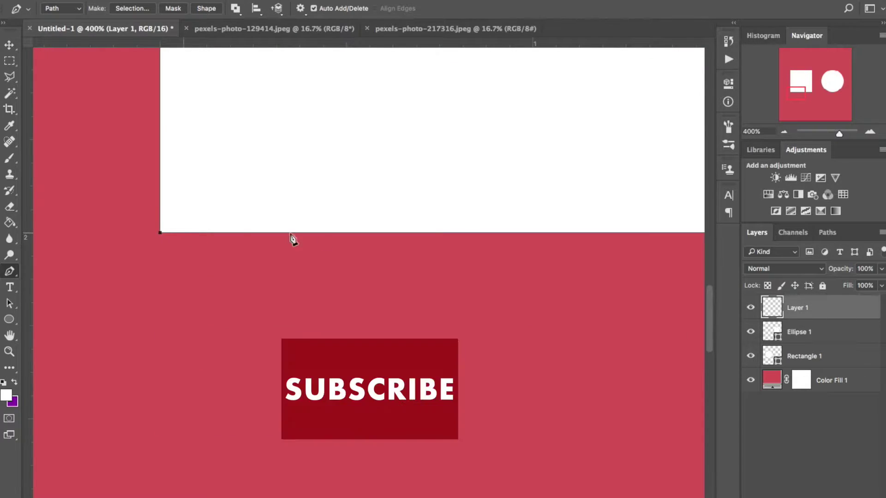
scroll(324, 243, "right", 10)
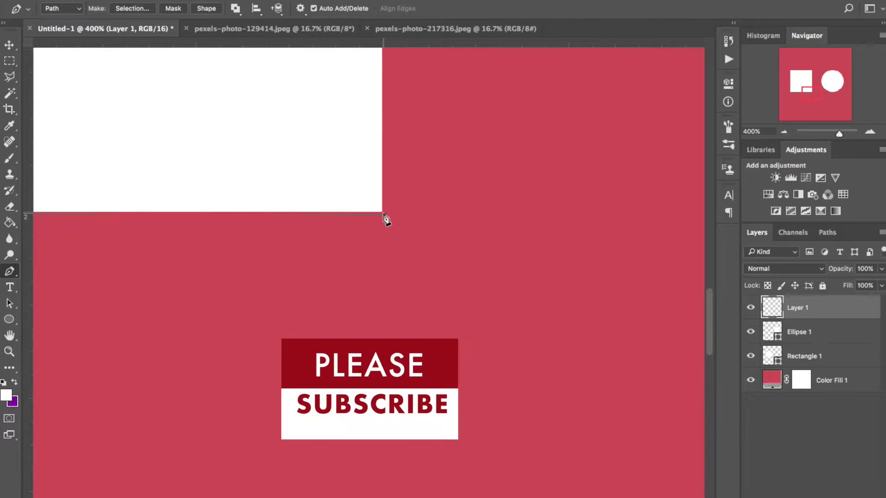
scroll(386, 192, "up", 5)
scroll(386, 192, "up", 3)
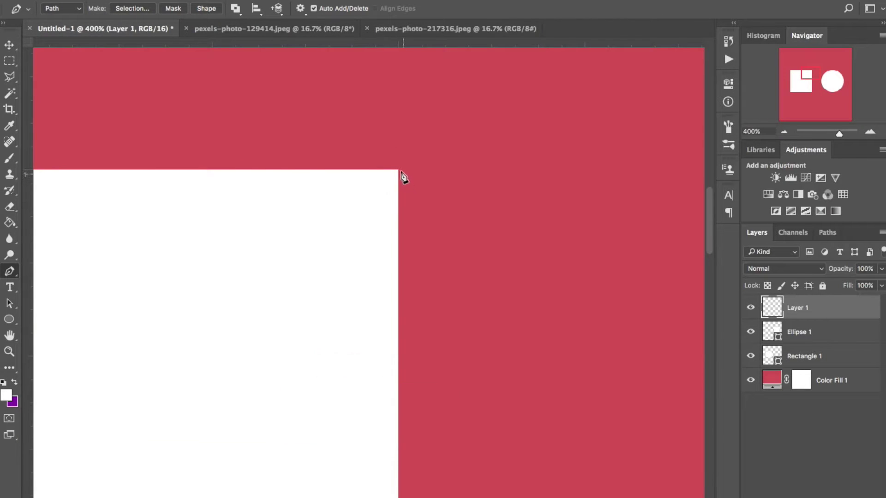
scroll(292, 188, "left", 10)
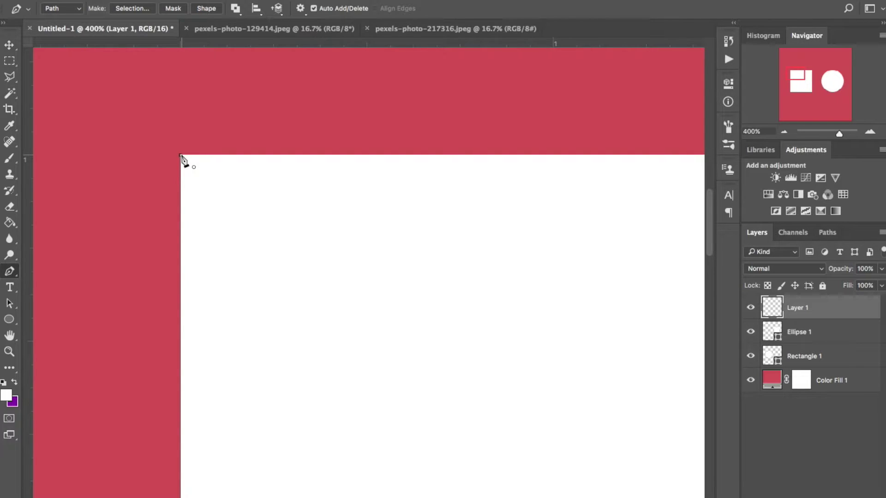
scroll(372, 237, "right", 2)
scroll(373, 238, "down", 1)
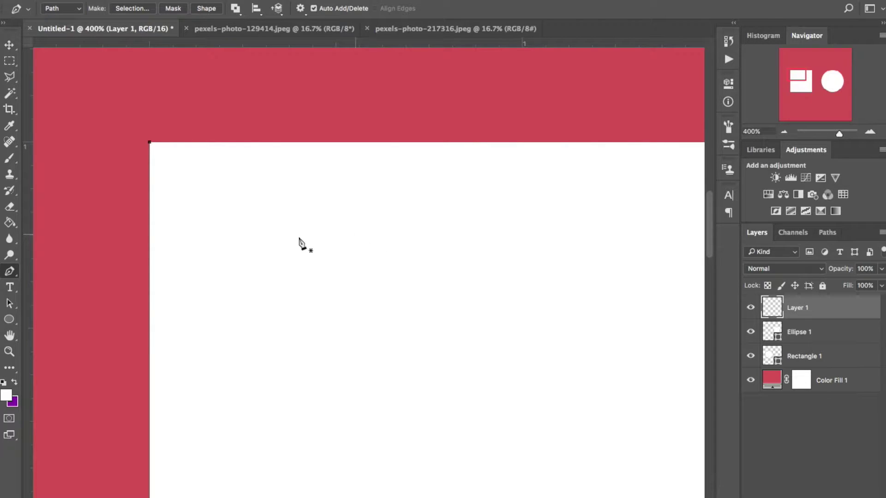
scroll(322, 240, "right", 2)
scroll(322, 240, "right", 3)
scroll(322, 240, "down", 3)
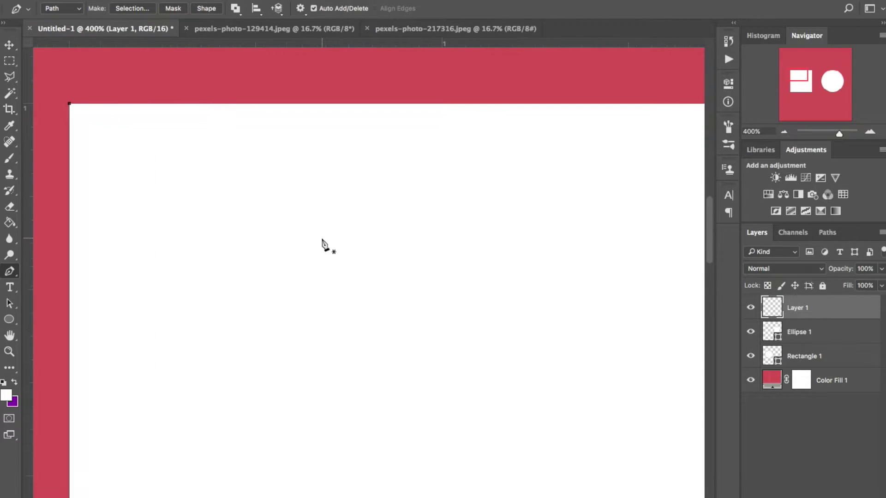
scroll(322, 245, "right", 5)
scroll(322, 244, "down", 2)
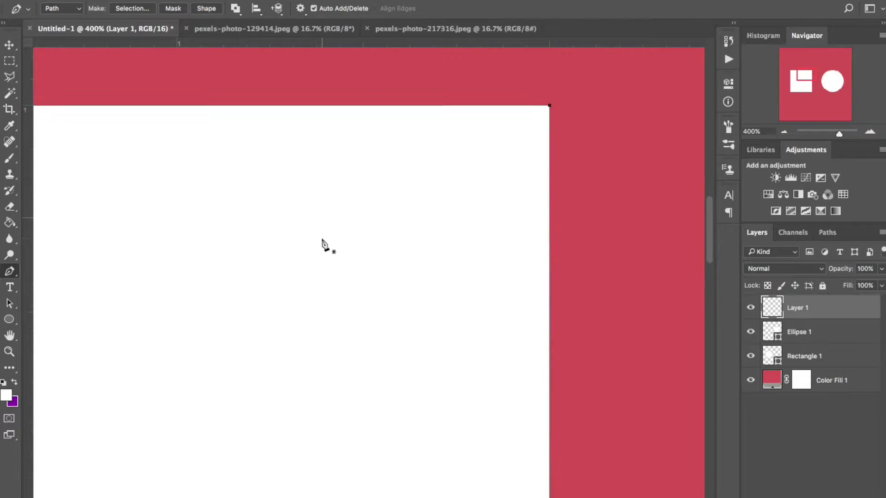
scroll(323, 243, "down", 5)
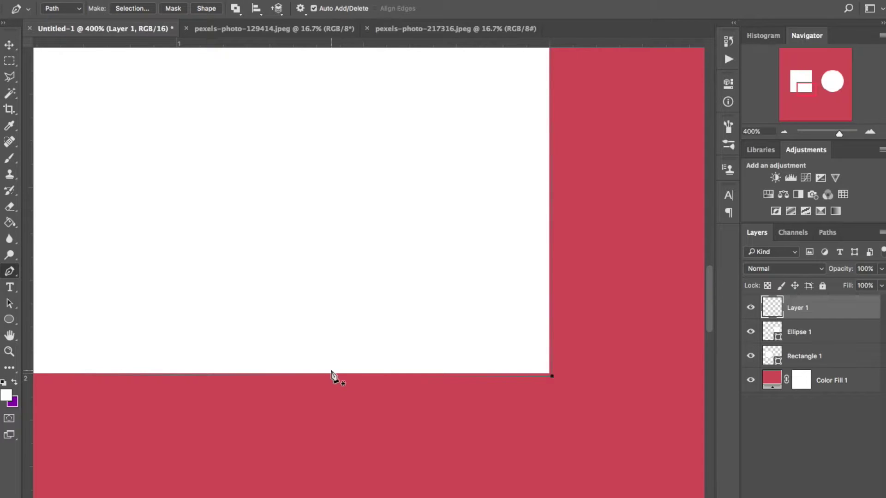
scroll(332, 376, "left", 10)
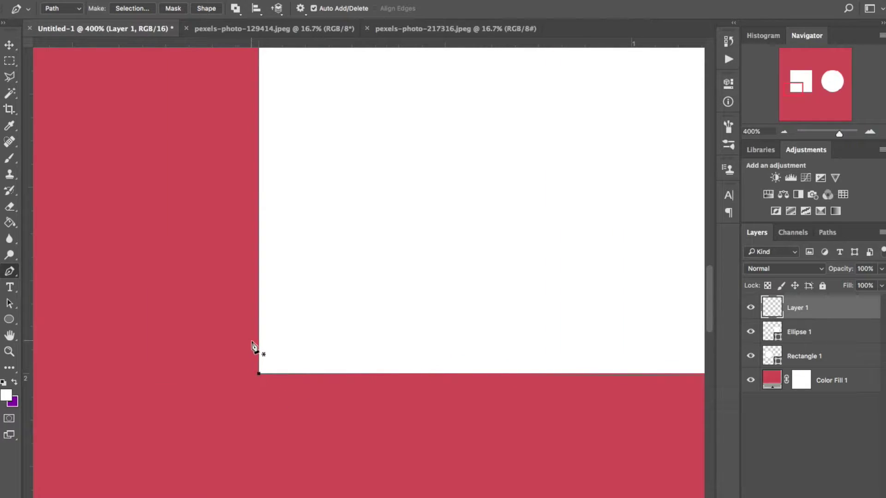
scroll(255, 353, "up", 6)
scroll(255, 349, "up", 2)
scroll(255, 348, "right", 8)
scroll(256, 348, "down", 1)
scroll(273, 304, "up", 1)
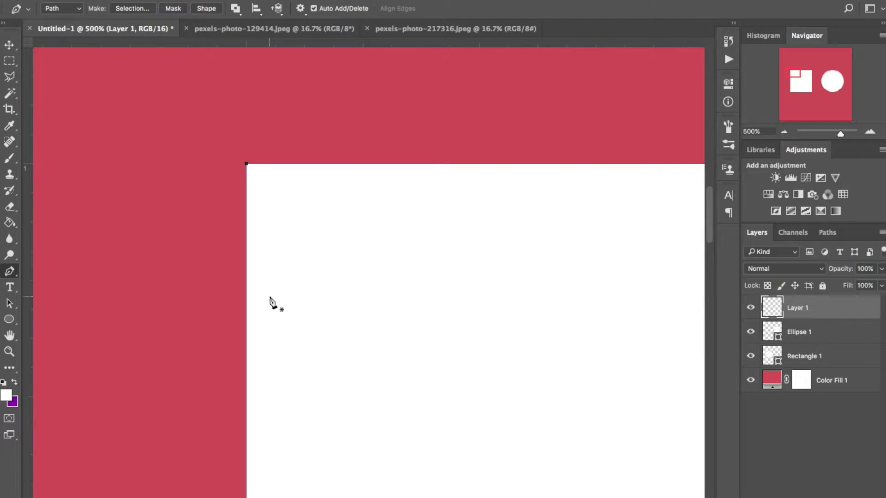
- Convert the traced path into a selection with a 0 feather radius
right_click(413, 222)
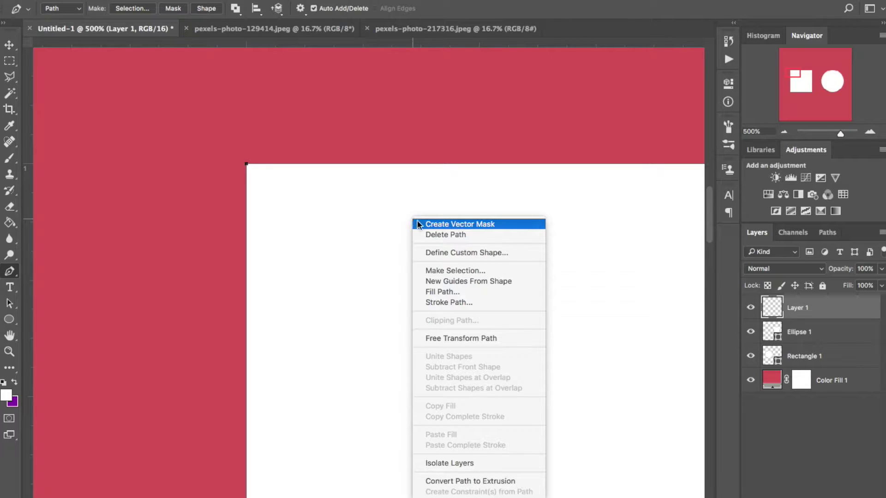
left_click(417, 270)
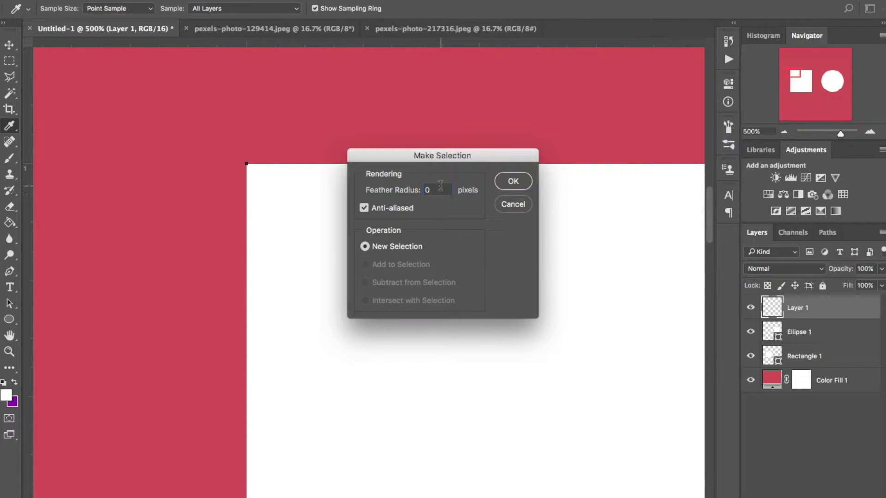
left_click(510, 189)
key("p")
- Fill the selected square purple with the Paint Bucket, deselect, and zoom out
scroll(212, 203, "right", 5)
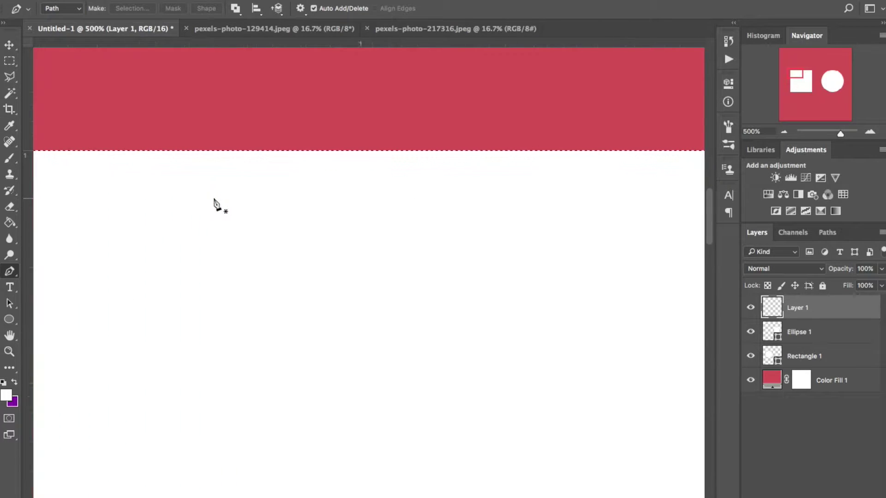
scroll(215, 203, "right", 2)
scroll(214, 204, "down", 5)
scroll(214, 203, "left", 5)
scroll(214, 203, "up", 3)
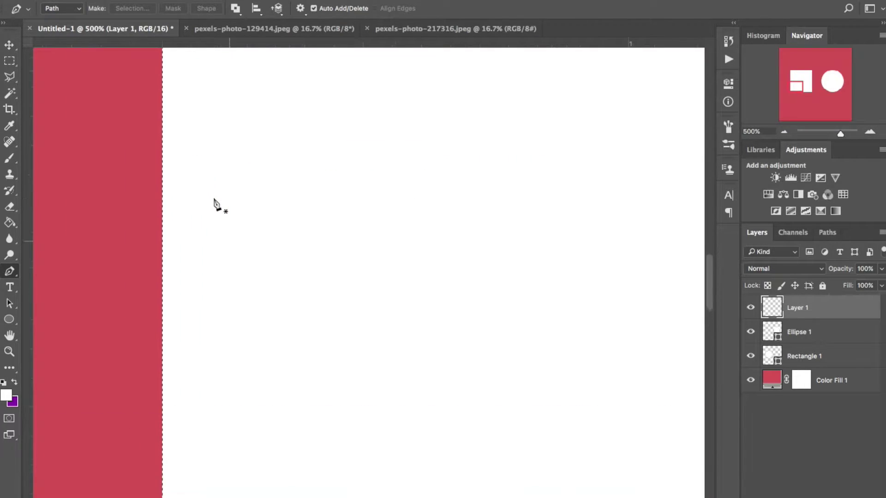
scroll(214, 203, "right", 1)
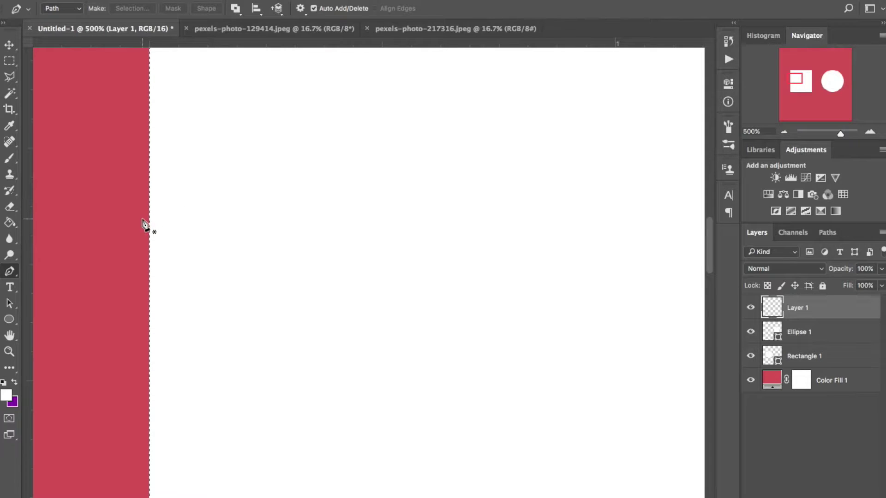
key("g")
key("x")
left_click(308, 198)
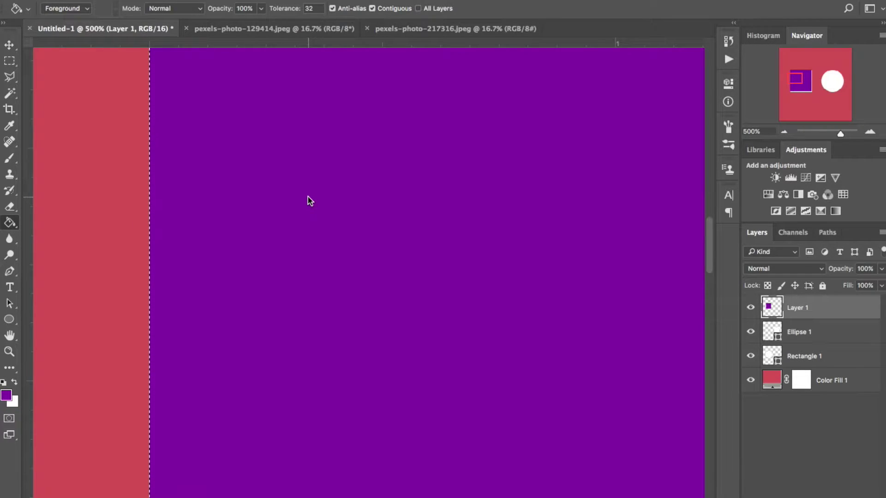
key("ctrl+shift+Right")
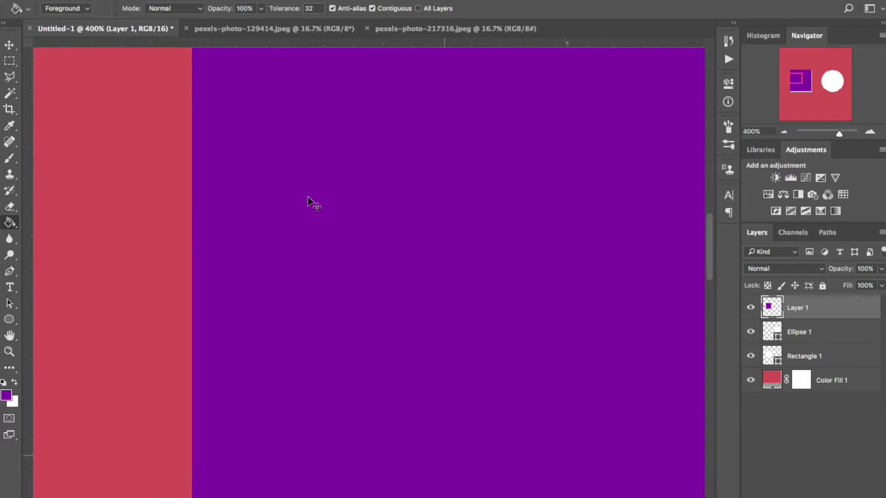
key("ctrl+minus")
key("ctrl+minus")
key("ctrl+minus")
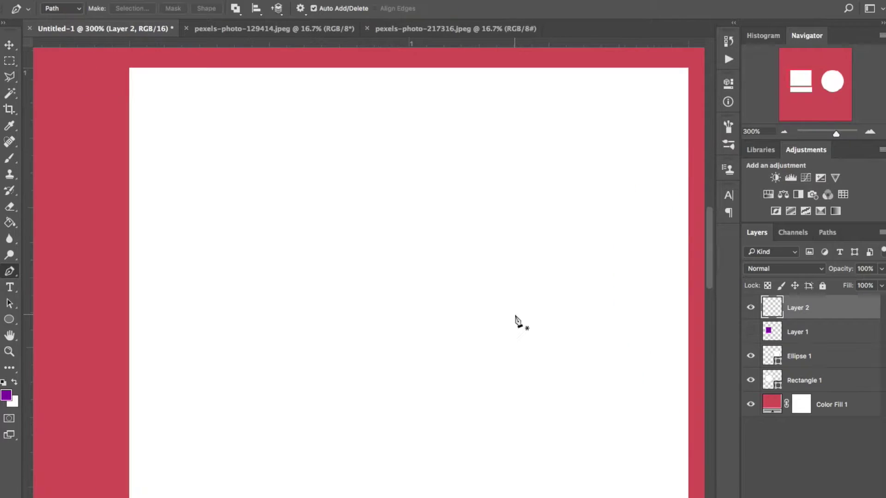
scroll(517, 319, "right", 1)
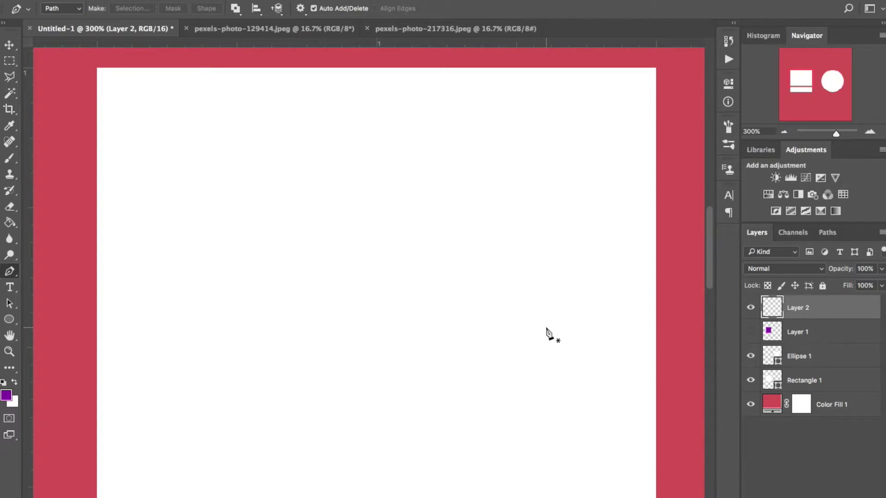
- Show the grid over the canvas around the white square
scroll(89, 129, "up", 3)
key("ctrl+apostrophe")
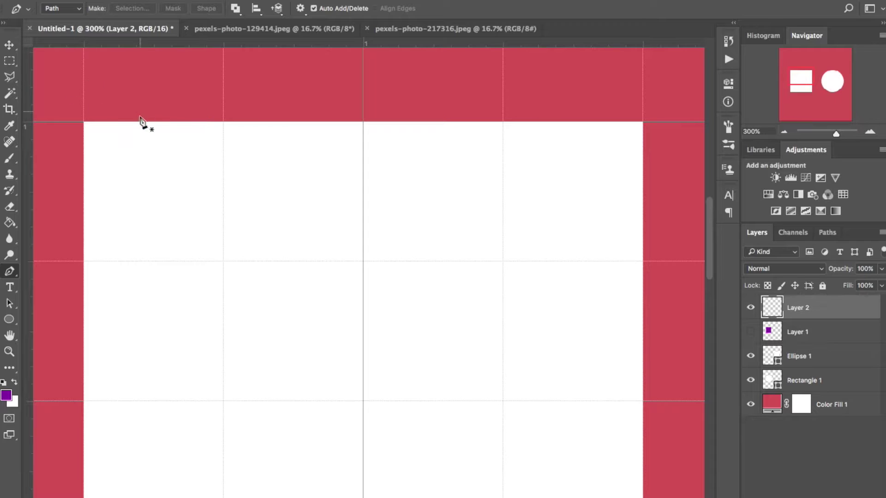
scroll(83, 132, "left", 8)
scroll(83, 132, "down", 3)
scroll(83, 134, "up", 6)
scroll(83, 134, "right", 12)
scroll(82, 134, "down", 4)
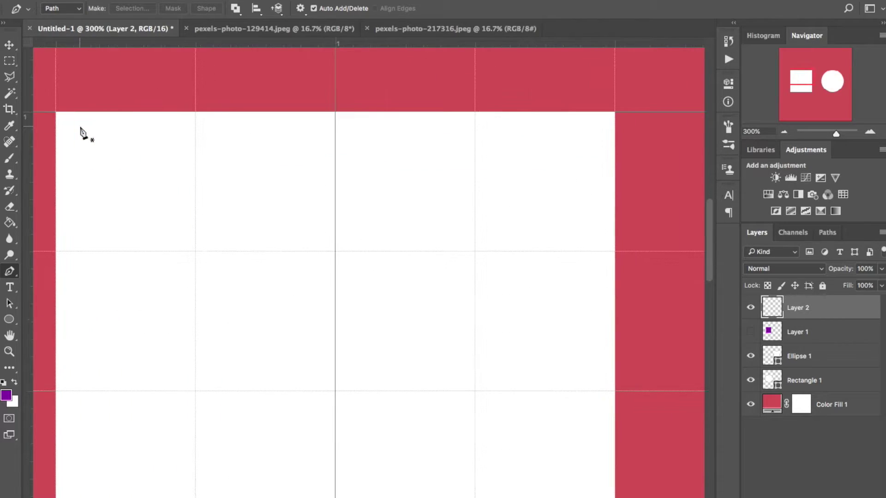
scroll(83, 134, "down", 3)
scroll(83, 134, "left", 8)
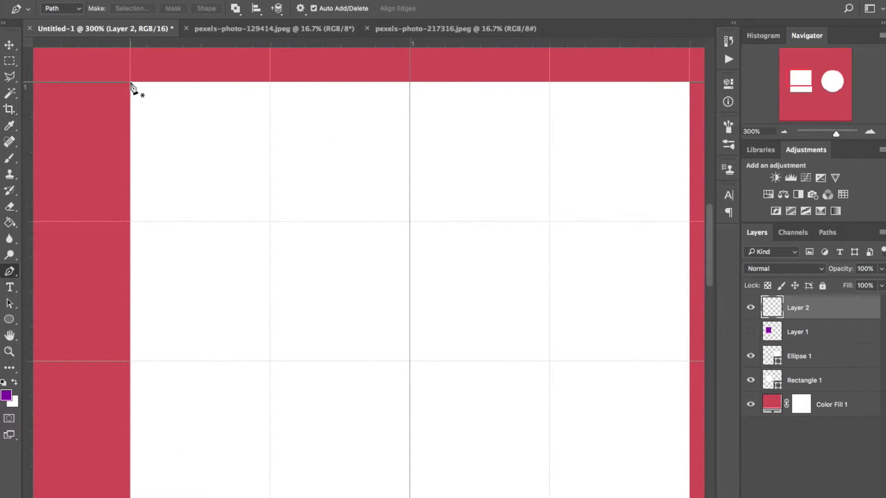
- Anchor all four corners of the white square and close the path at the start
left_click(131, 83)
scroll(133, 145, "down", 5)
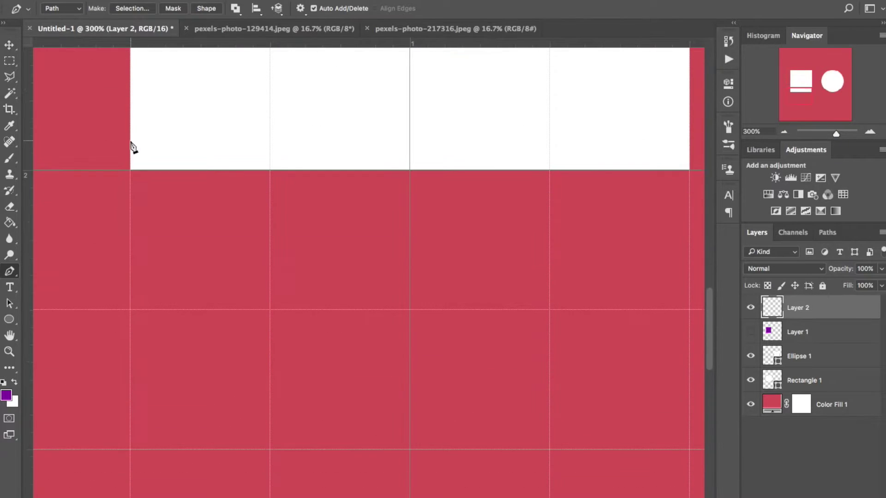
left_click(131, 171)
scroll(329, 186, "right", 10)
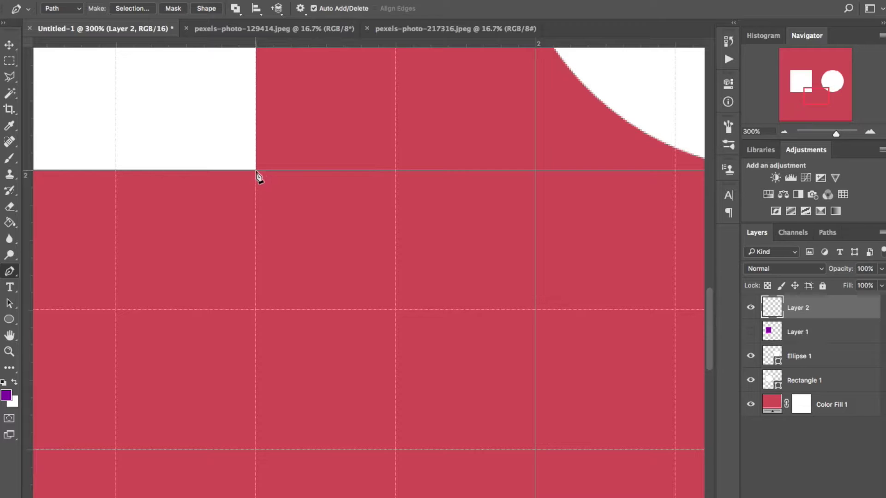
left_click(257, 171)
scroll(276, 204, "up", 10)
left_click(296, 324)
scroll(283, 331, "left", 12)
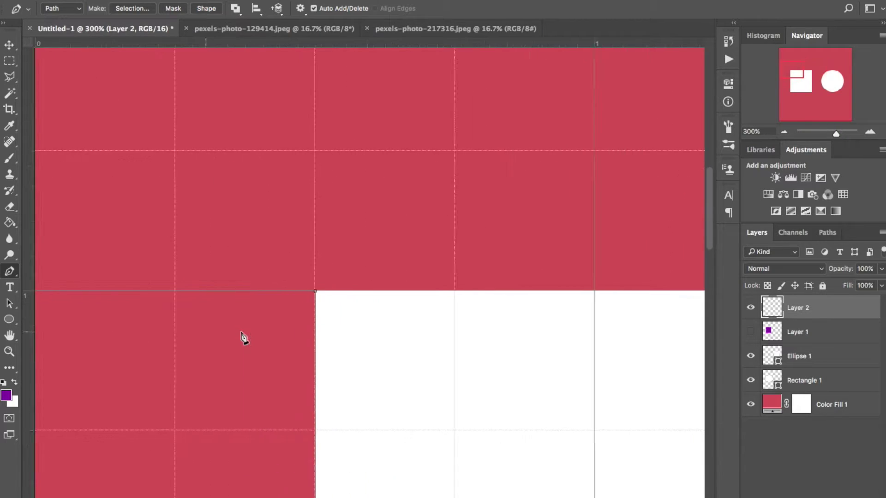
scroll(241, 334, "right", 4)
left_click(224, 292)
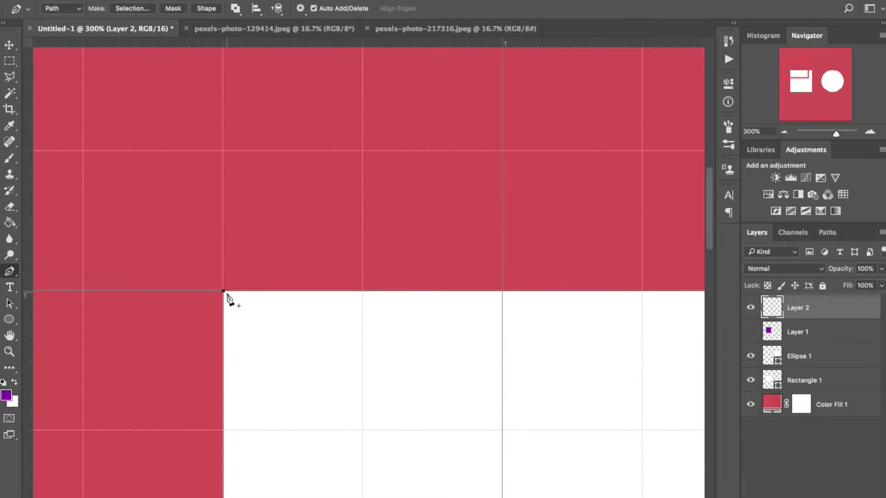
- Hide the grid and zoom out to view the whole square
scroll(227, 295, "down", 10)
scroll(227, 295, "right", 2)
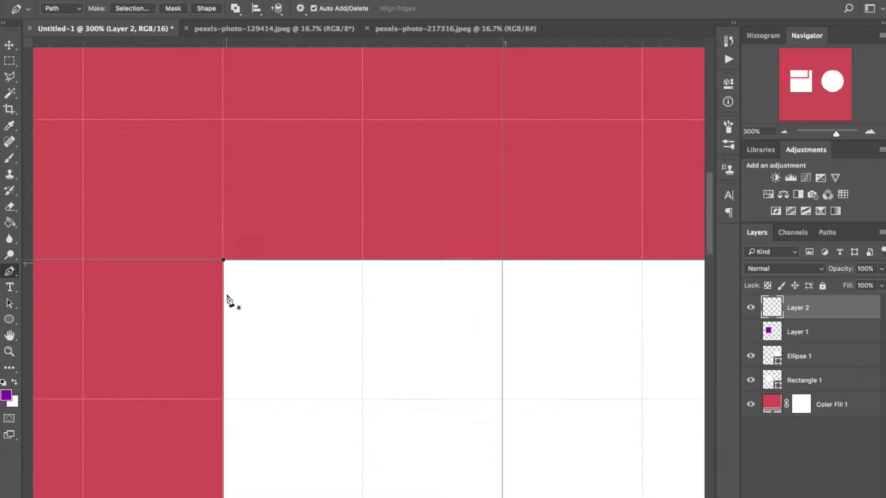
key("ctrl+apostrophe")
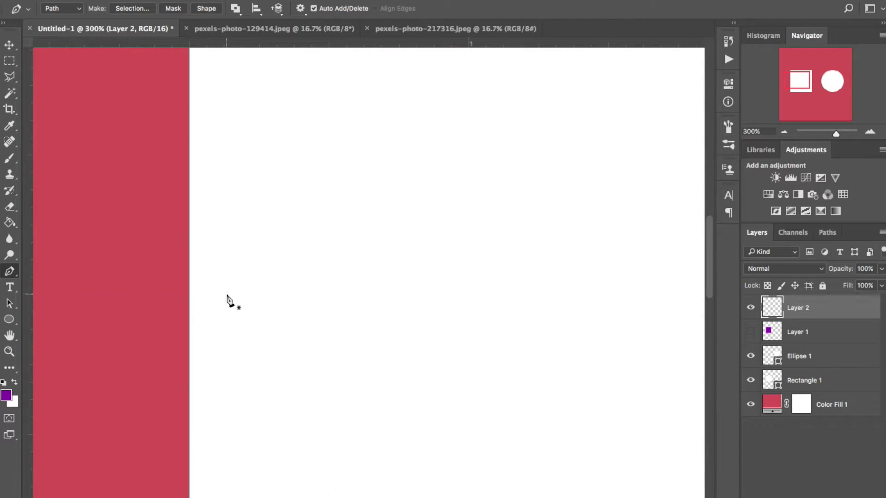
scroll(226, 294, "down", 5)
scroll(227, 295, "right", 2)
scroll(227, 300, "right", 15)
scroll(227, 300, "left", 13)
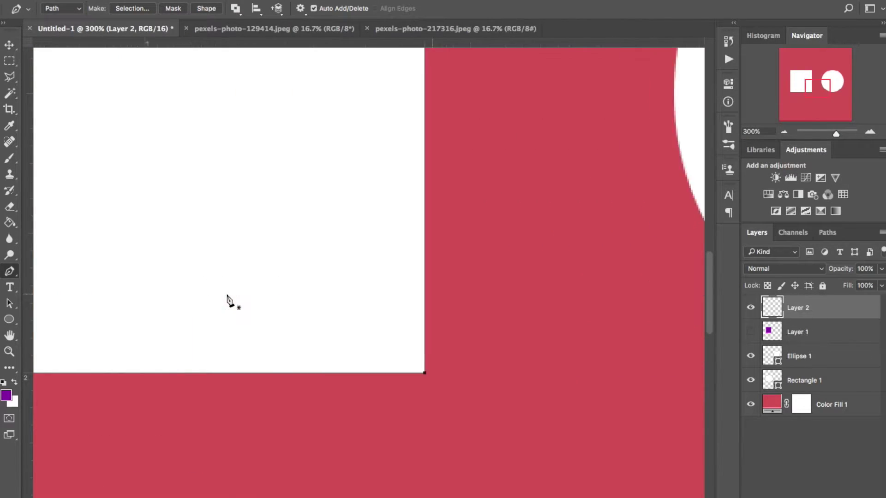
scroll(226, 300, "up", 8)
scroll(227, 300, "left", 3)
scroll(227, 300, "up", 3)
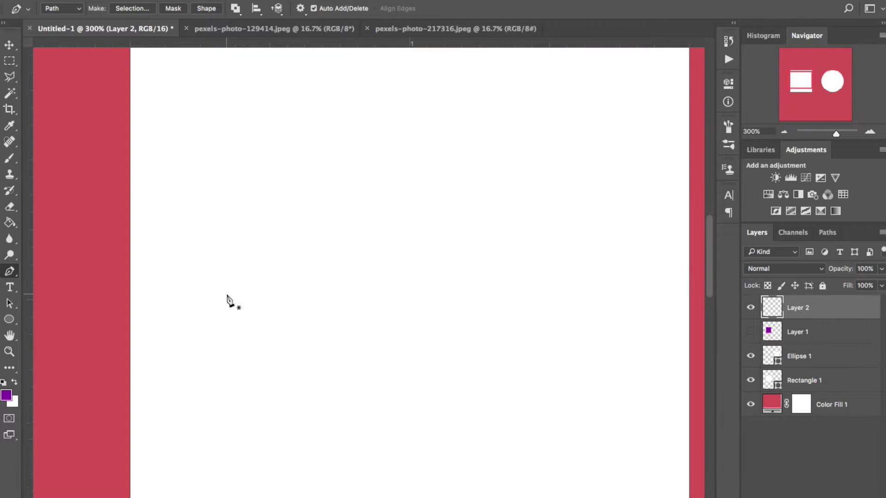
key("ctrl+minus")
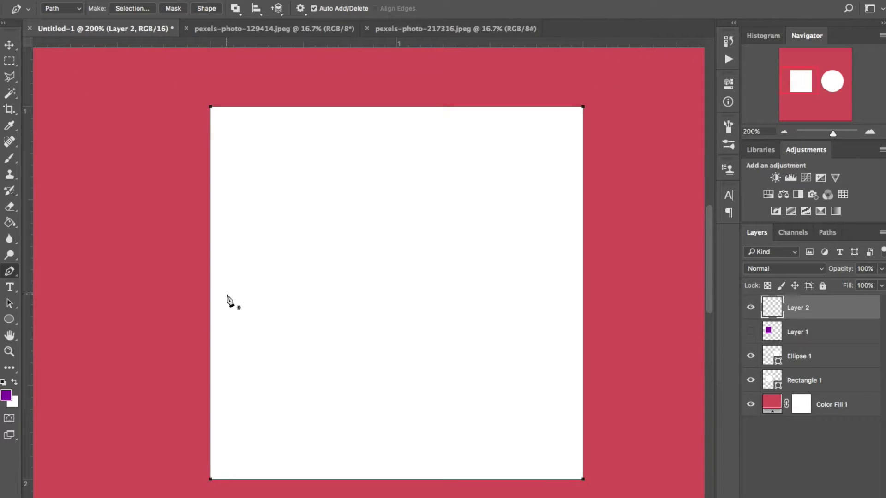
- Make a no-feather selection from the path, Paint Bucket-fill it purple on Layer 2, and deselect
right_click(278, 320)
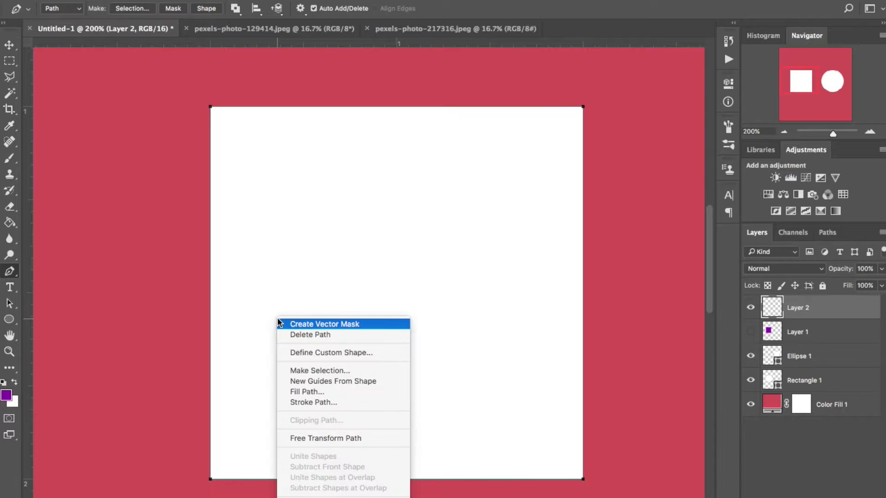
left_click(324, 370)
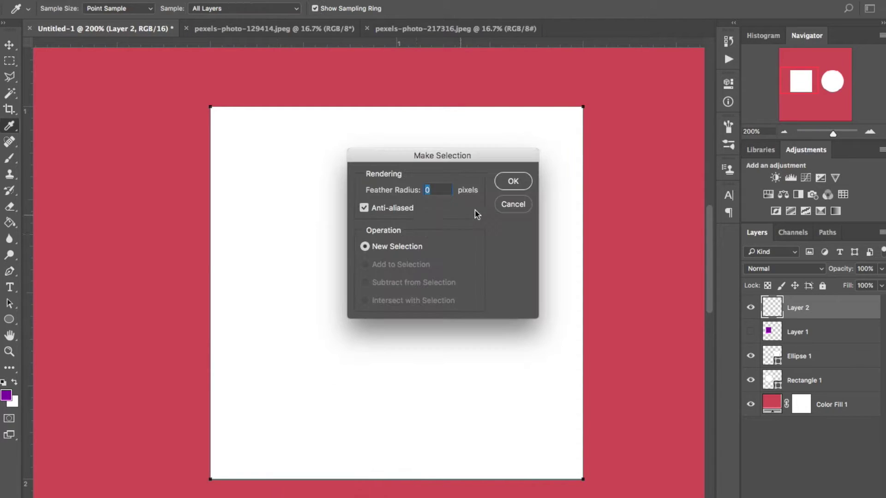
left_click(513, 180)
key("g")
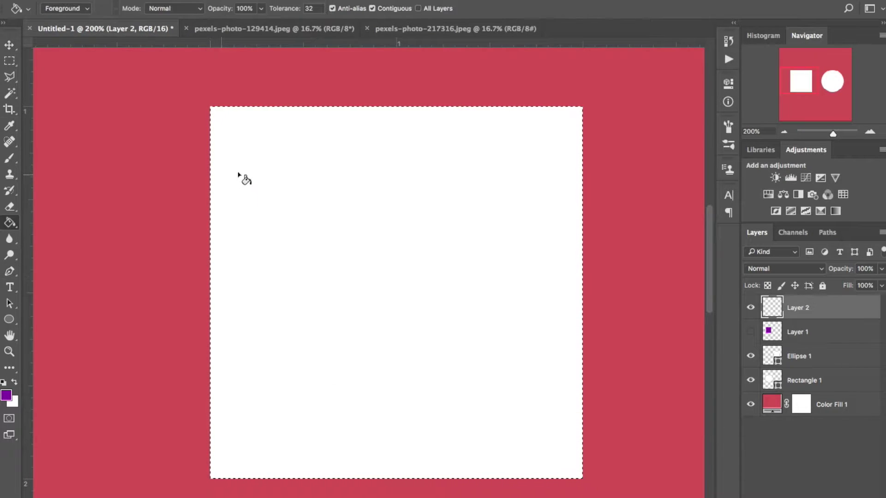
left_click(279, 168)
key("ctrl+d")
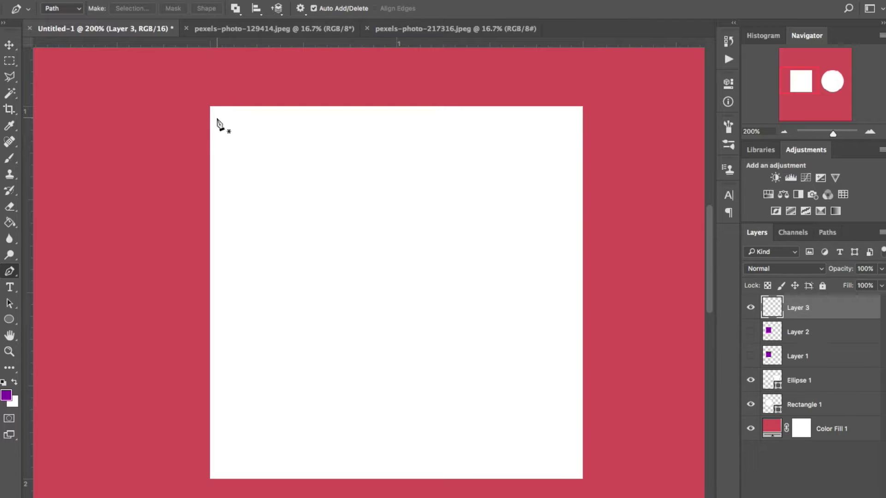
key("ctrl+plus")
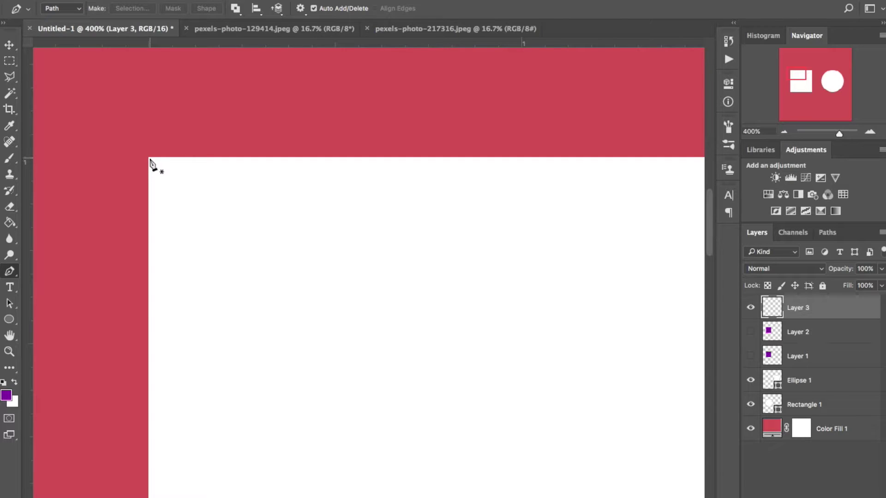
- Place anchors just inside the white square's top-left and bottom-left corners
scroll(312, 49, "left", 5)
scroll(312, 49, "down", 2)
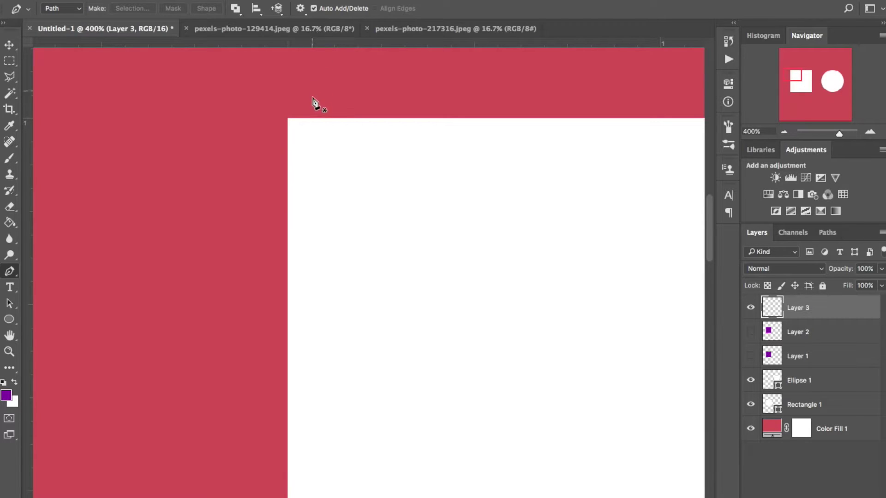
left_click(312, 144)
scroll(313, 192, "down", 3)
scroll(312, 192, "right", 1)
scroll(313, 190, "down", 5)
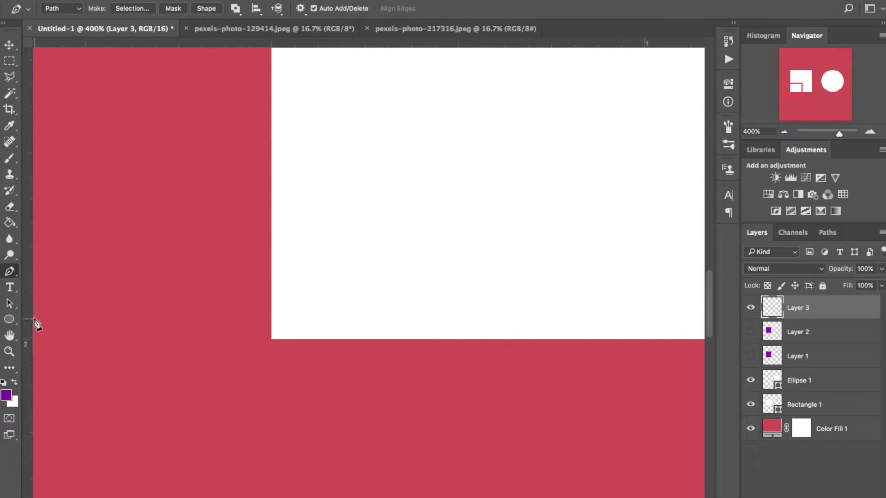
left_click(297, 320)
- Add the bottom-right and top-right anchors, close the path, and zoom out
scroll(360, 321, "right", 10)
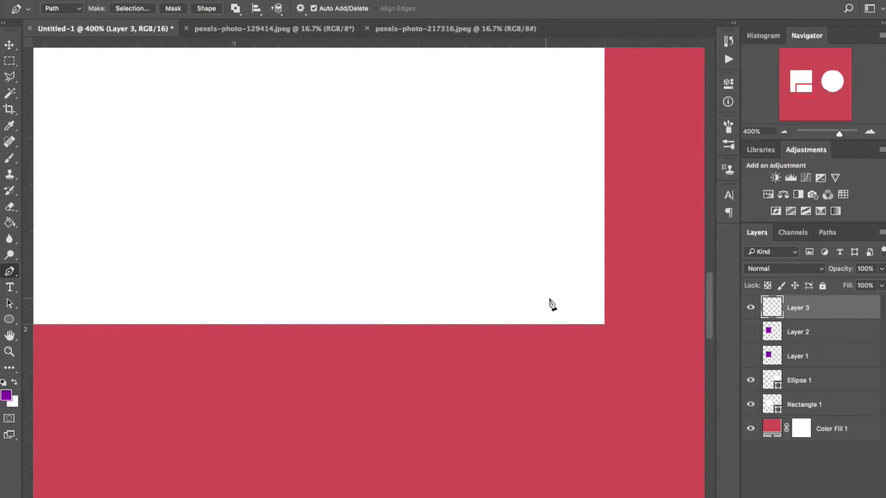
left_click(583, 302)
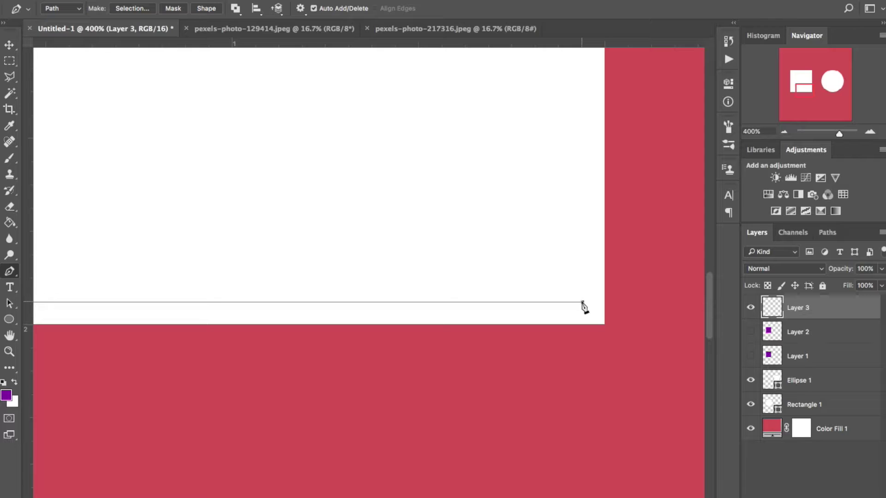
scroll(582, 305, "up", 10)
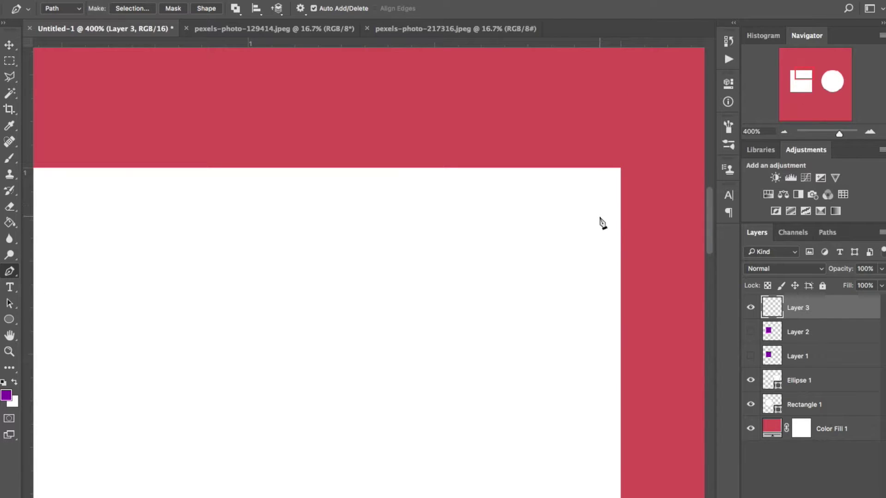
left_click(599, 193)
scroll(427, 189, "right", 10)
scroll(182, 189, "left", 2)
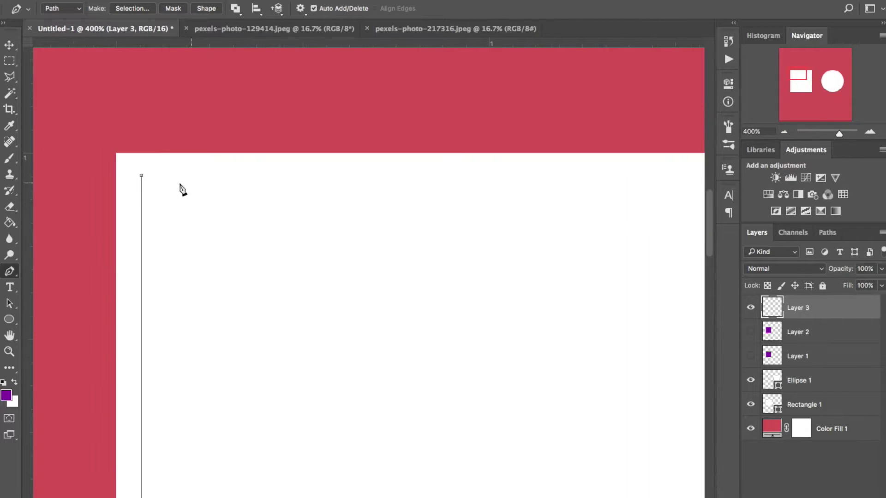
left_click(142, 177)
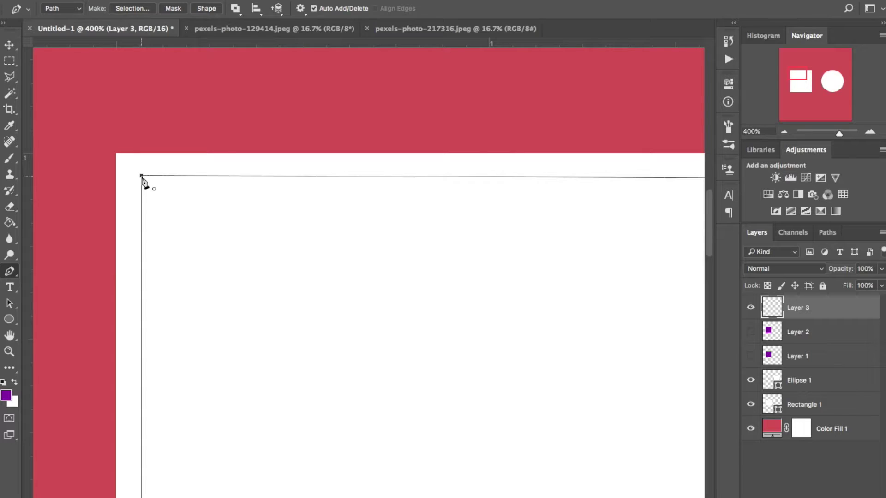
key("ctrl+minus")
key("ctrl+minus")
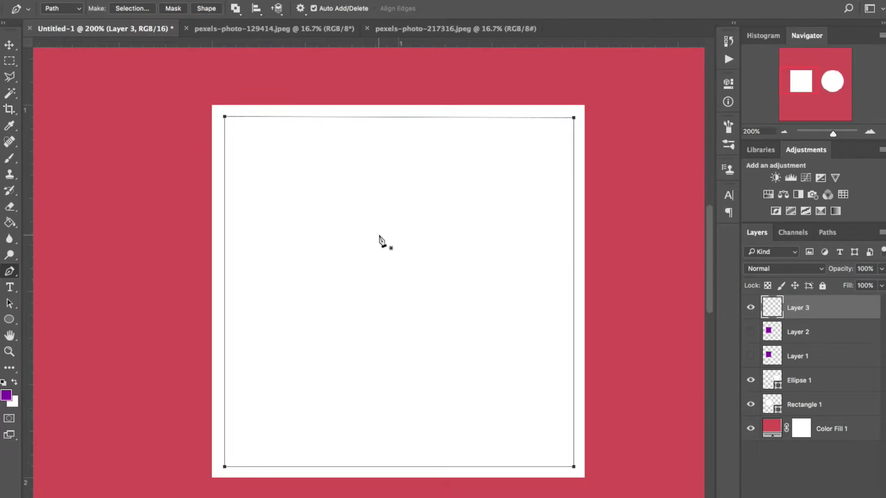
- Turn the inset path into a selection, fill it purple on Layer 3, and deselect
right_click(379, 235)
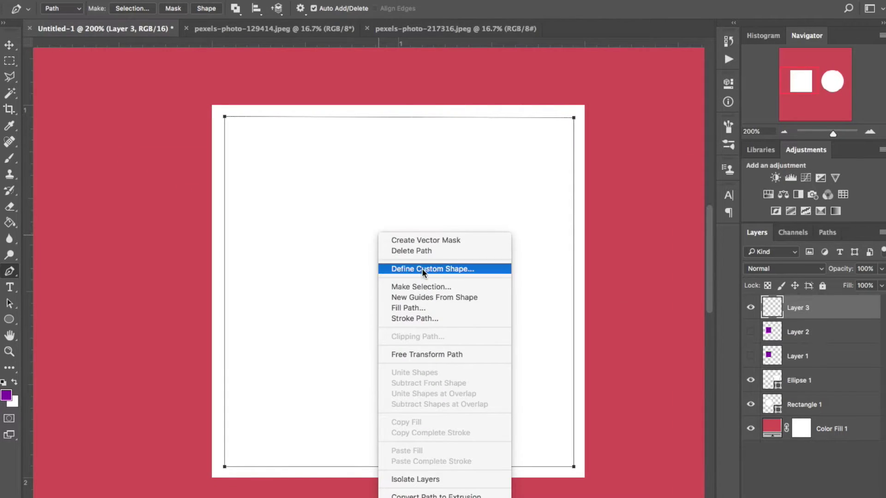
left_click(423, 285)
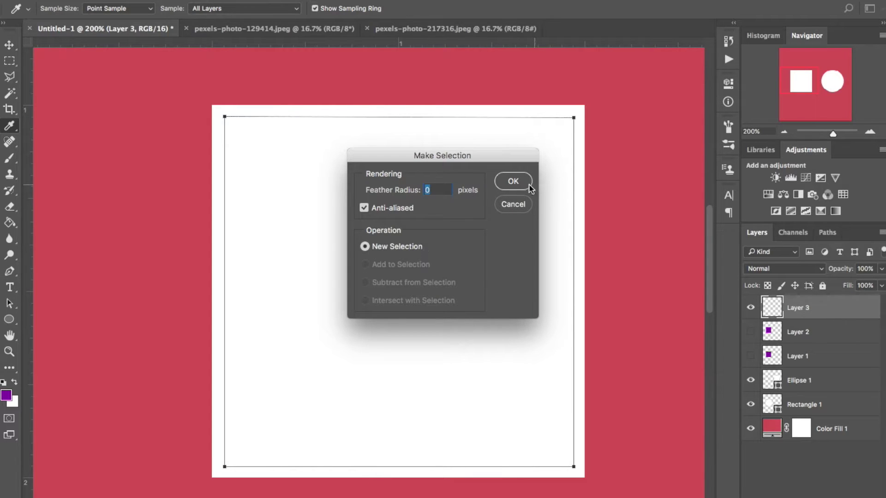
left_click(511, 181)
key("g")
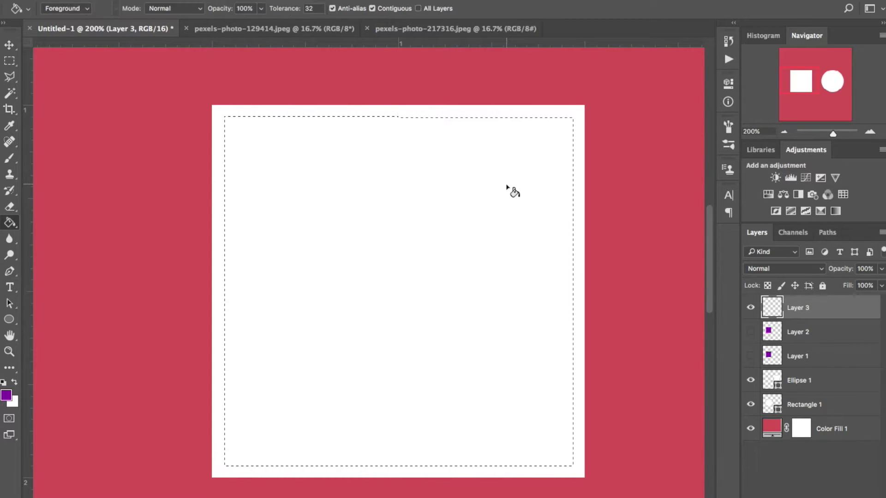
left_click(418, 187)
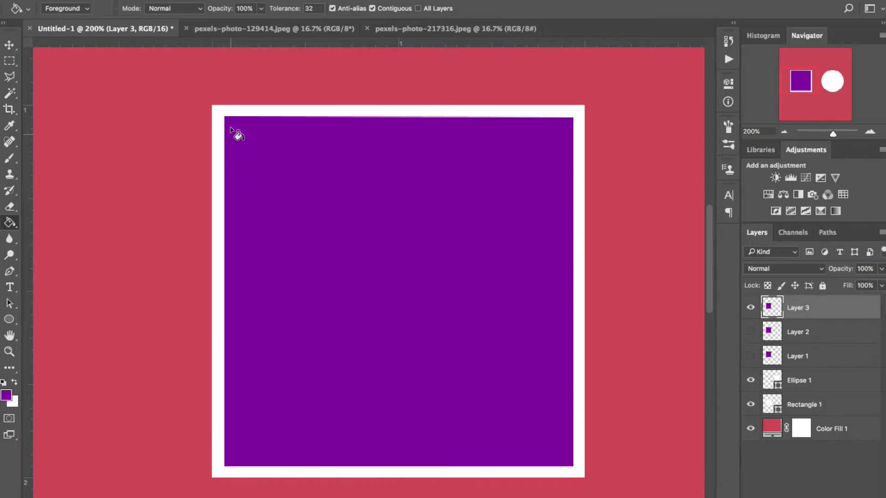
key("super+d")
scroll(517, 259, "right", 10)
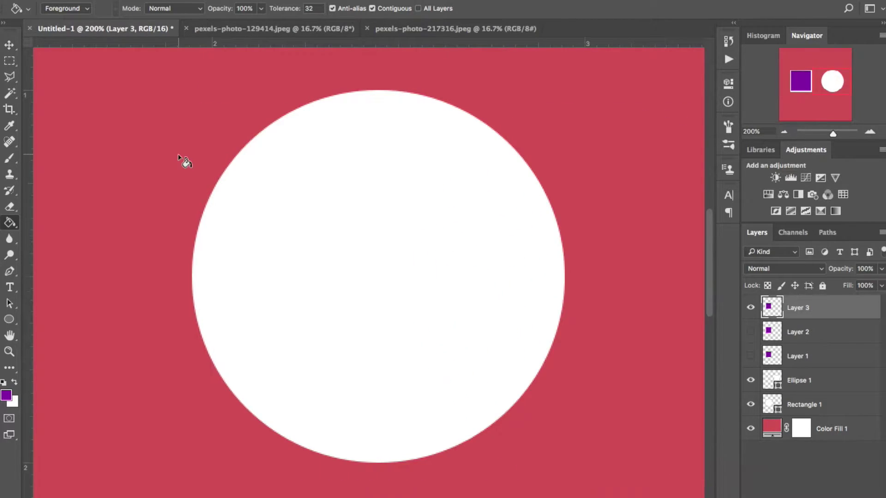
left_click(9, 273)
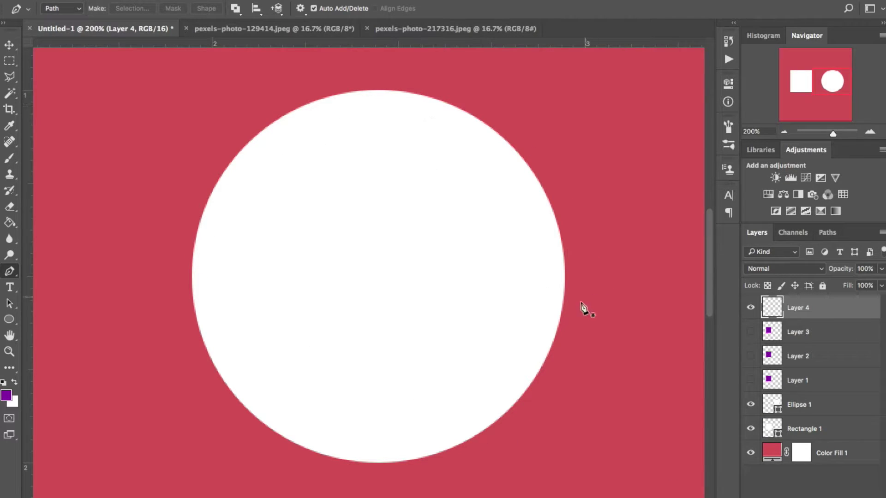
- Discard a straight first attempt, then path from the circle's top to a curved anchor at its right
left_click(192, 277)
left_click(378, 91)
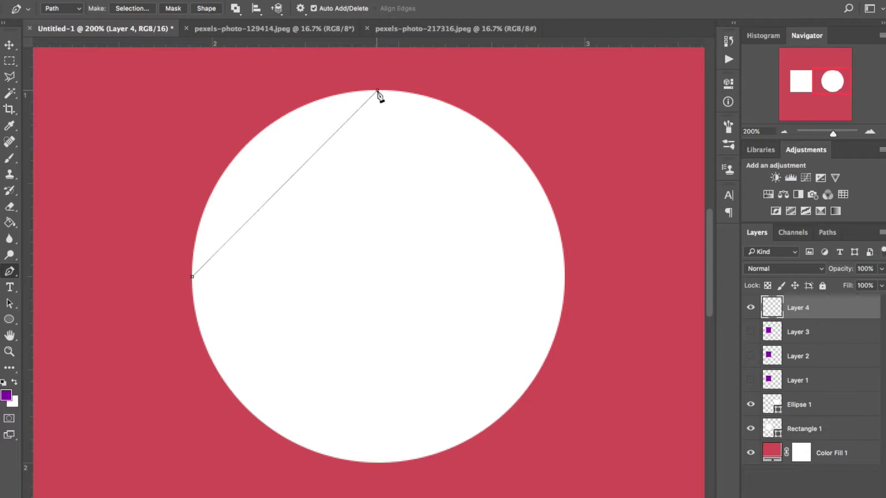
key("Escape")
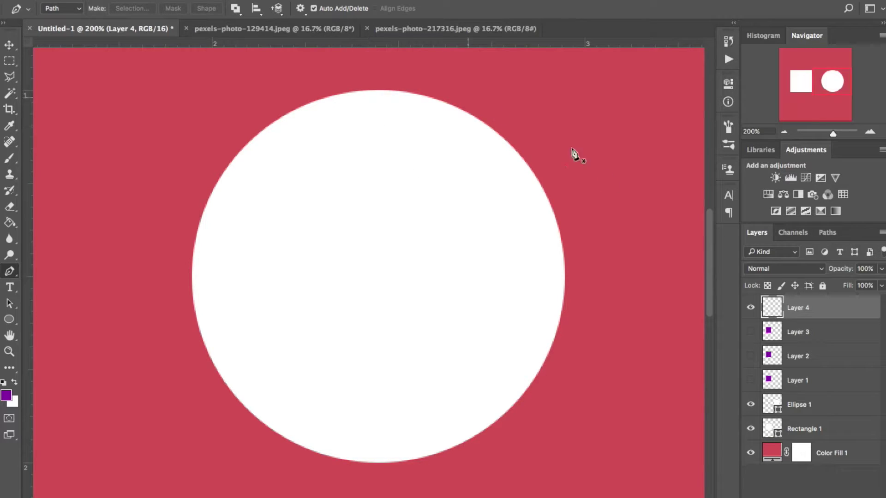
left_click(377, 91)
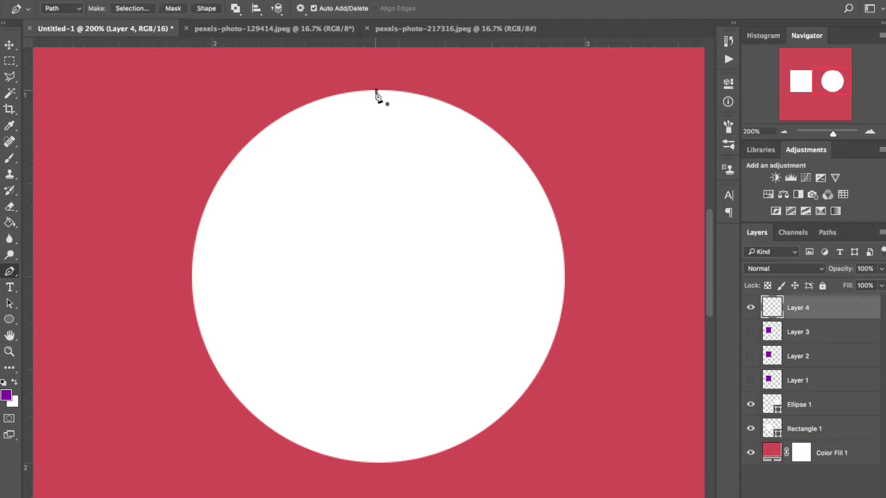
left_click(565, 278)
left_click_drag(565, 279, 598, 438)
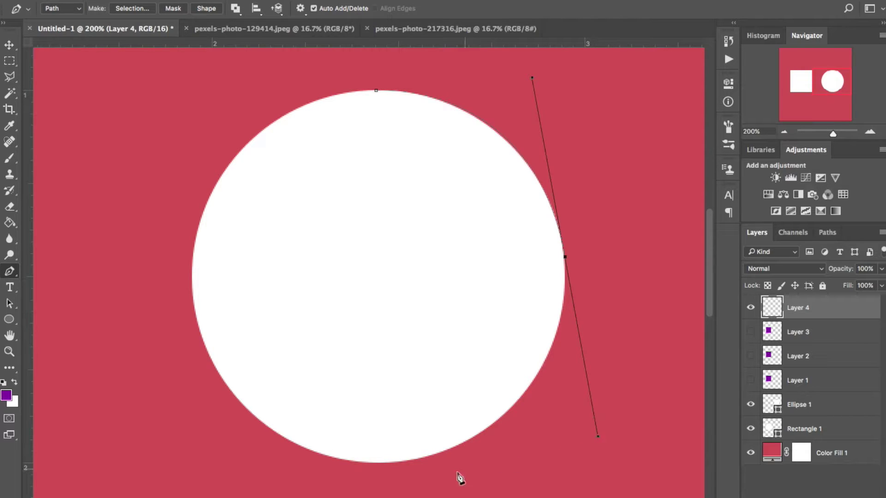
- Adjust the right handle, add curved anchors at the circle's bottom and left, and close at the top
left_click(377, 463)
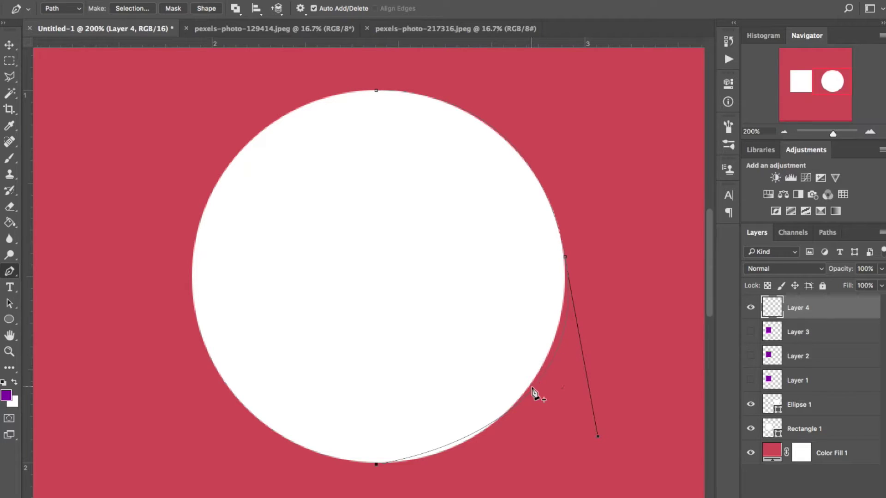
key("ctrl+z")
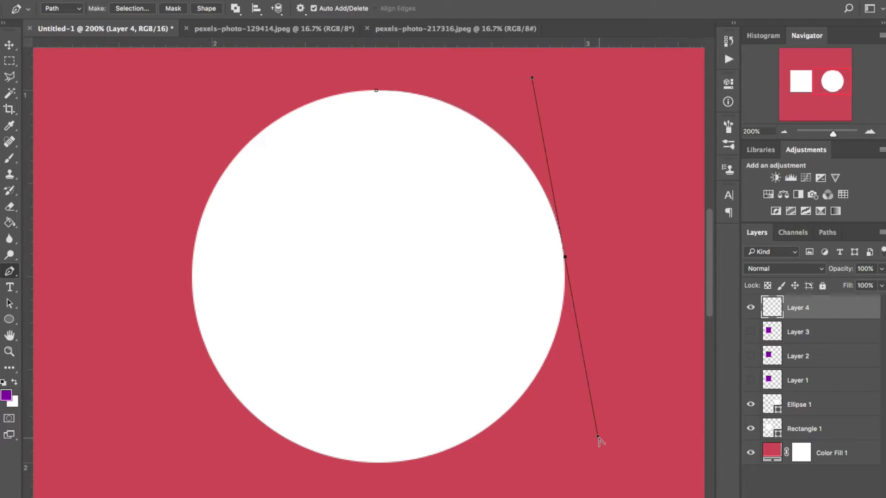
left_click_drag(599, 433, 580, 345)
left_click(379, 463)
left_click_drag(379, 464, 254, 458)
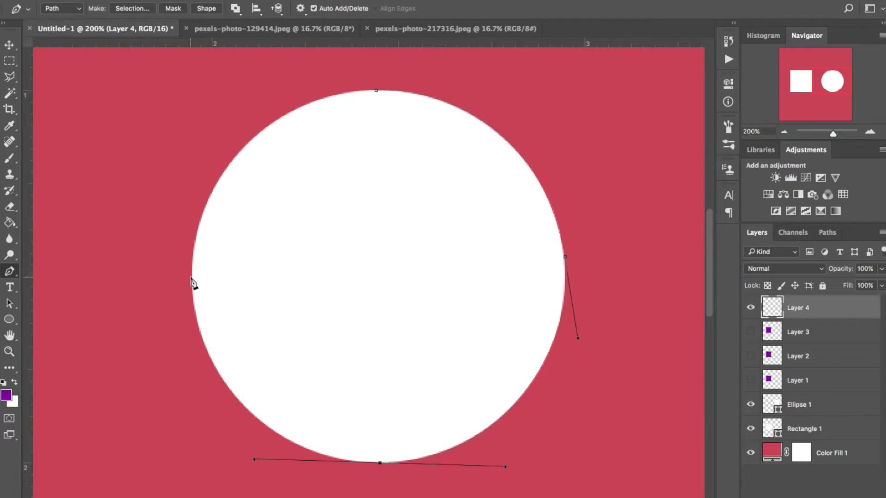
left_click_drag(192, 278, 192, 193)
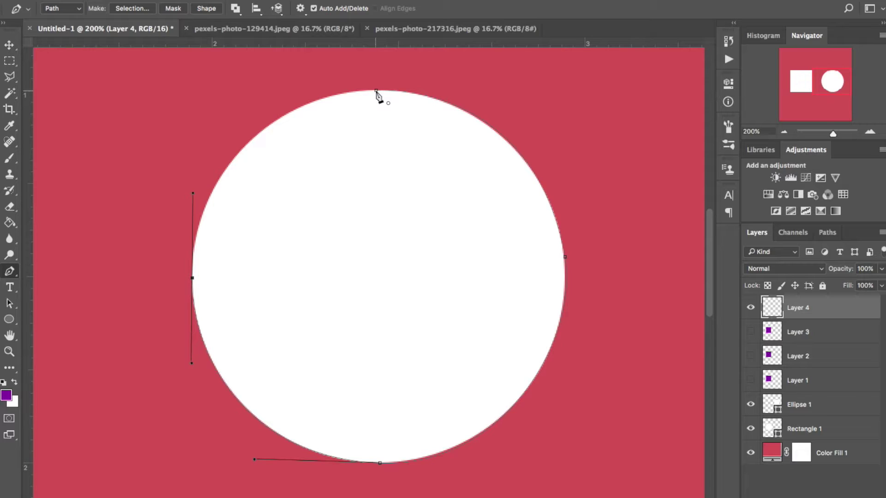
left_click_drag(377, 91, 508, 84)
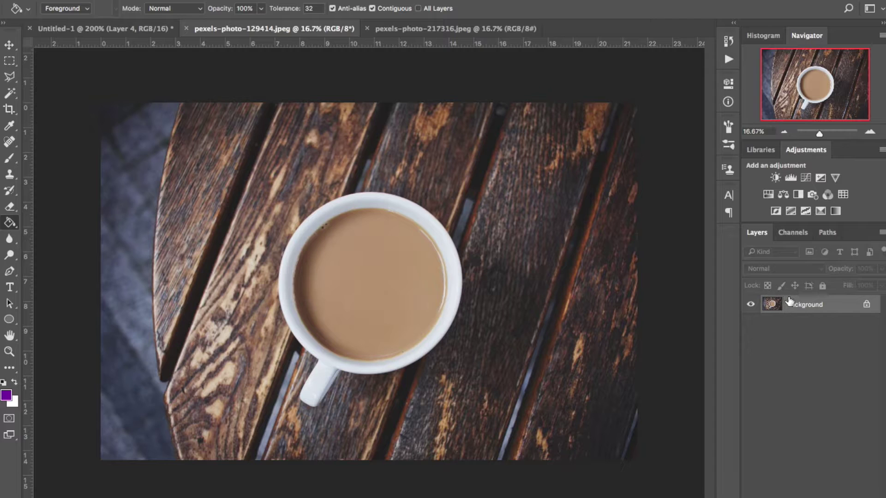
- Duplicate the mug photo to Layer 1, pick the Pen tool, and anchor the handle's edge
key("ctrl+j")
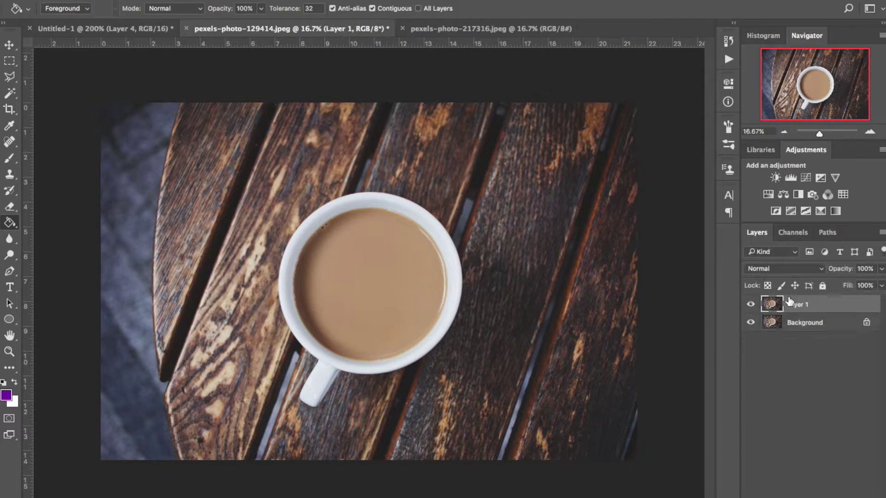
left_click(13, 272)
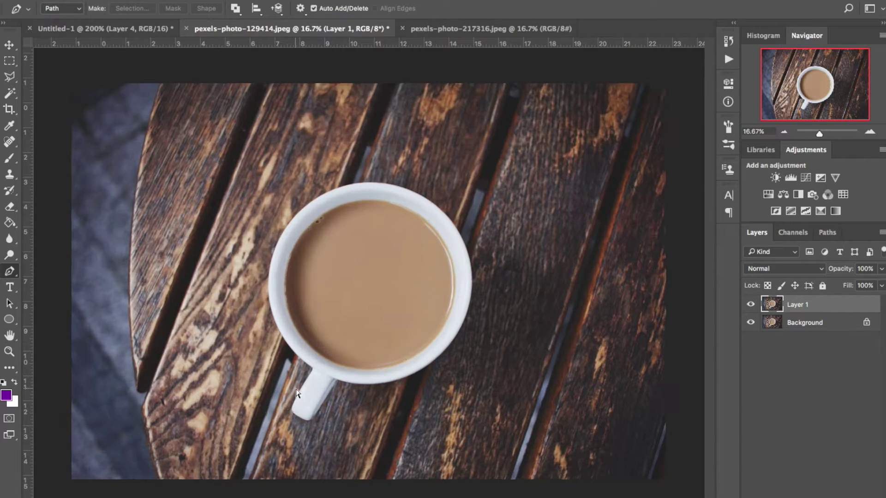
scroll(296, 393, "up", 3)
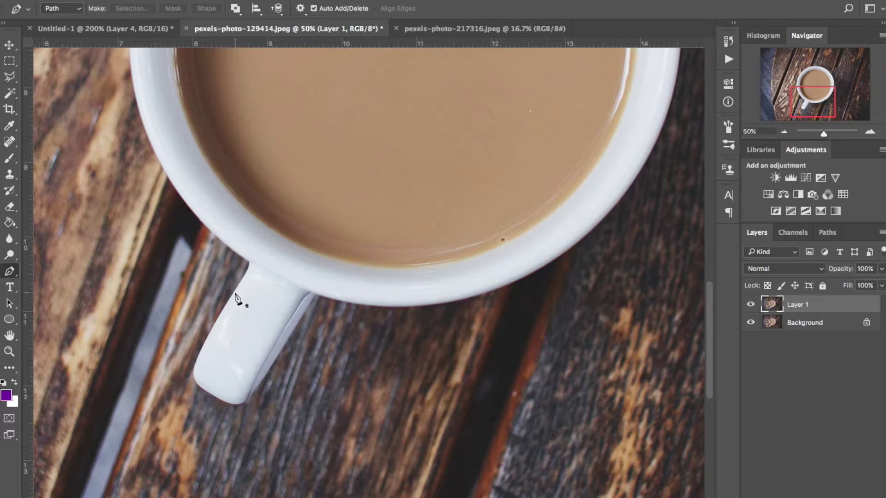
scroll(287, 182, "up", 1)
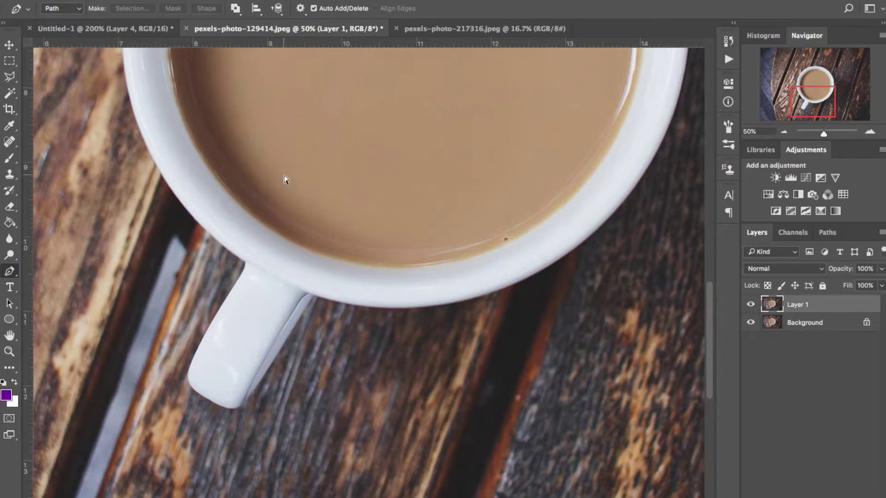
scroll(284, 179, "up", 5)
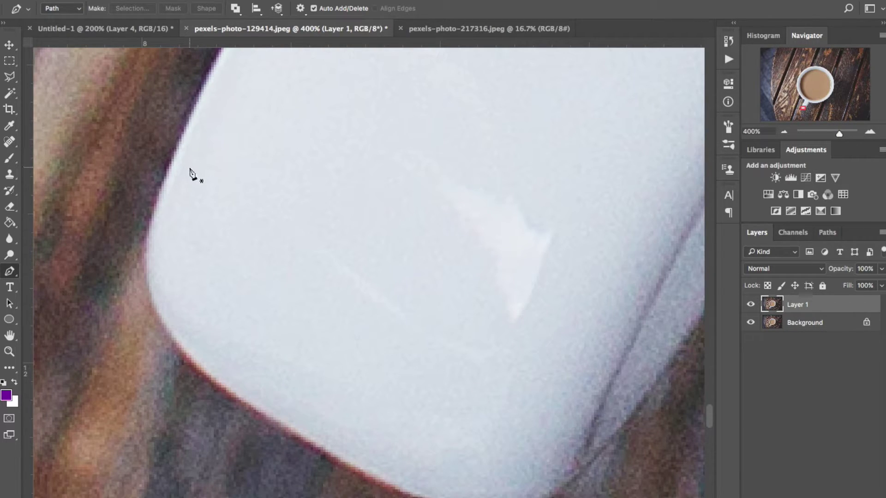
left_click(156, 219)
scroll(171, 194, "up", 5)
scroll(180, 176, "right", 2)
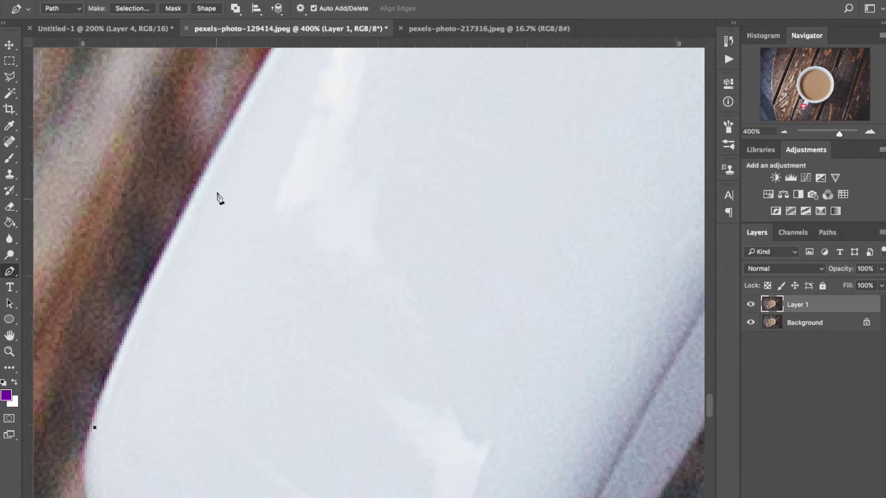
scroll(269, 79, "down", 1)
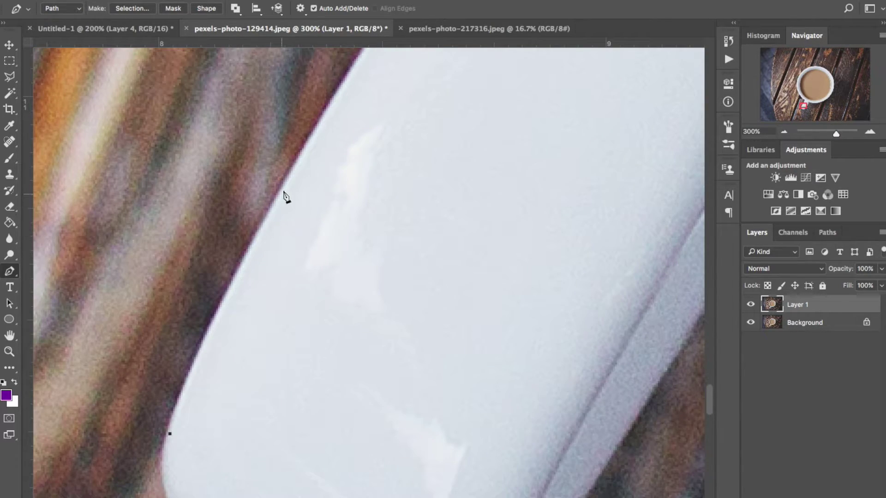
- Add curved anchor points up the handle edge to where the handle meets the cup
left_click_drag(287, 180, 335, 98)
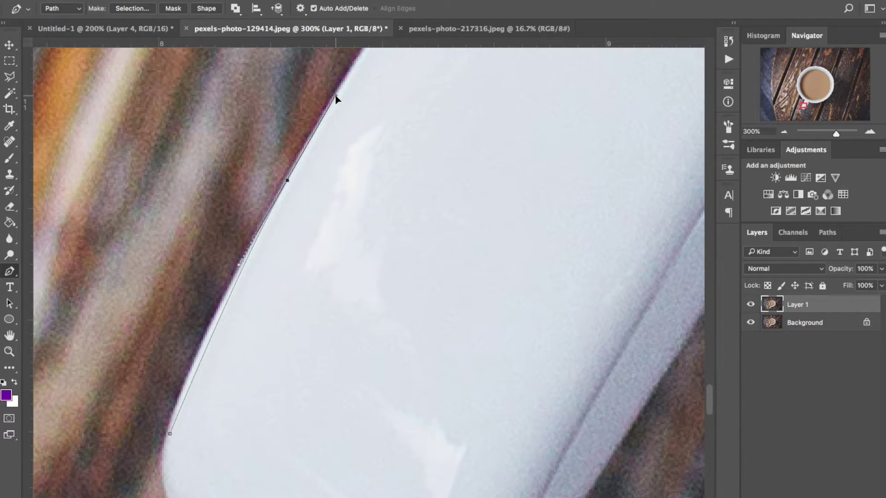
key("ctrl+z")
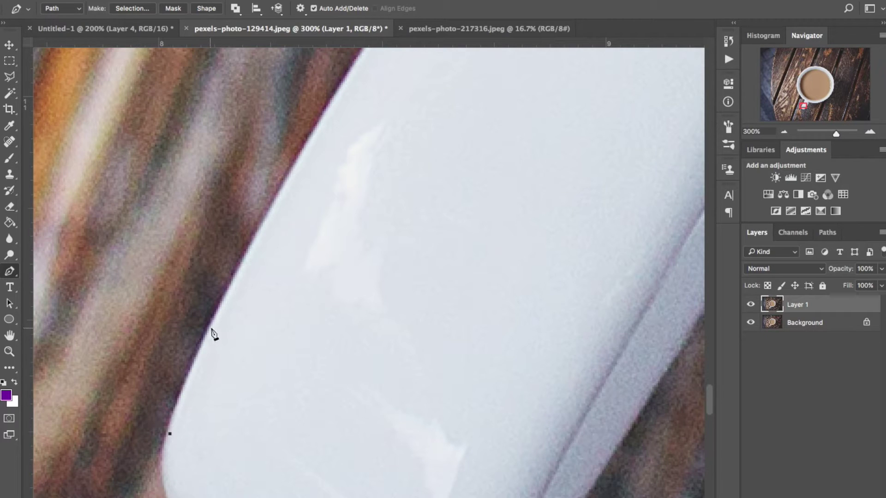
left_click_drag(213, 328, 234, 289)
left_click_drag(336, 100, 358, 71)
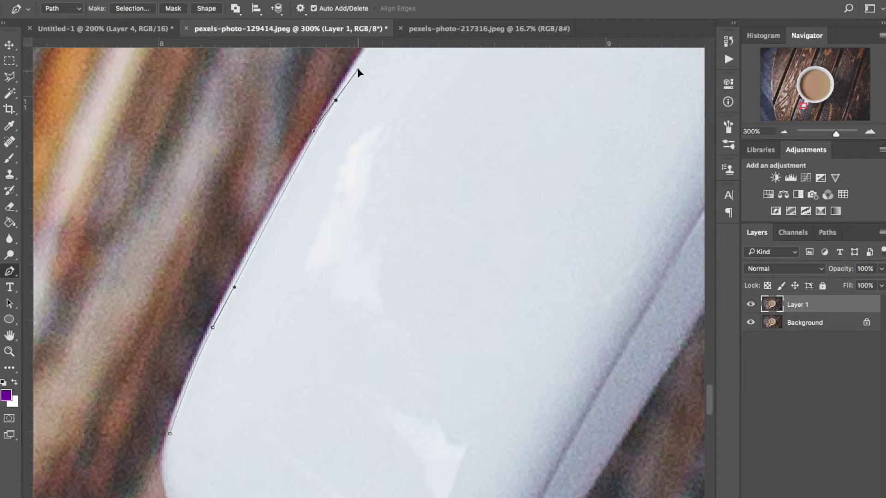
scroll(359, 71, "up", 5)
scroll(358, 70, "right", 3)
left_click_drag(348, 106, 358, 94)
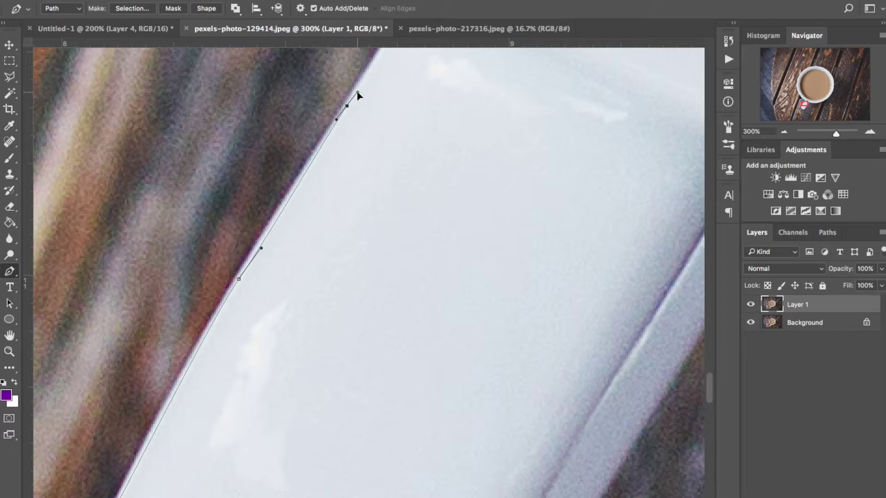
scroll(358, 94, "up", 3)
scroll(358, 94, "right", 3)
scroll(403, 186, "up", 2)
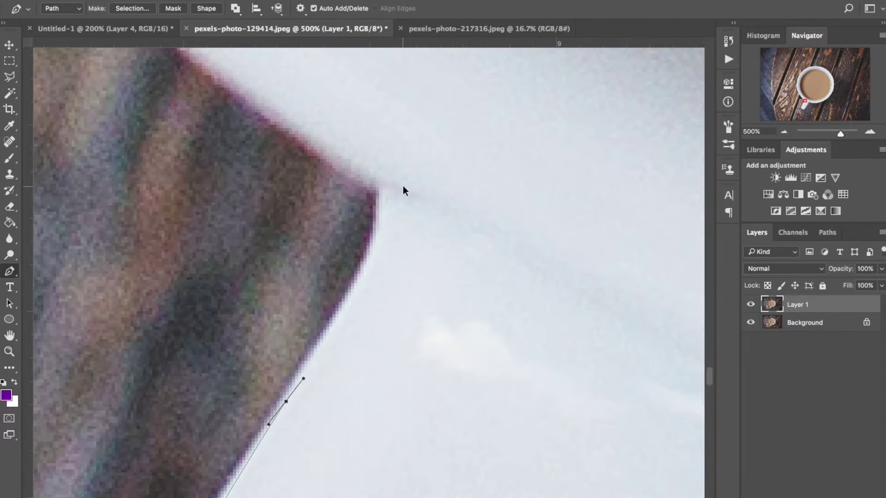
left_click_drag(385, 190, 392, 104)
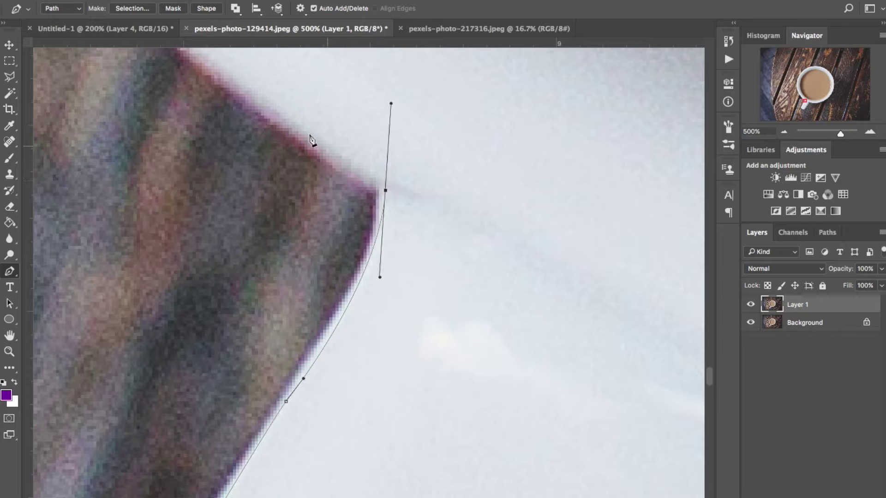
- Shorten the corner's upper handle and extend the path along the cup's outer edge, undoing misplaced points
left_click(293, 128)
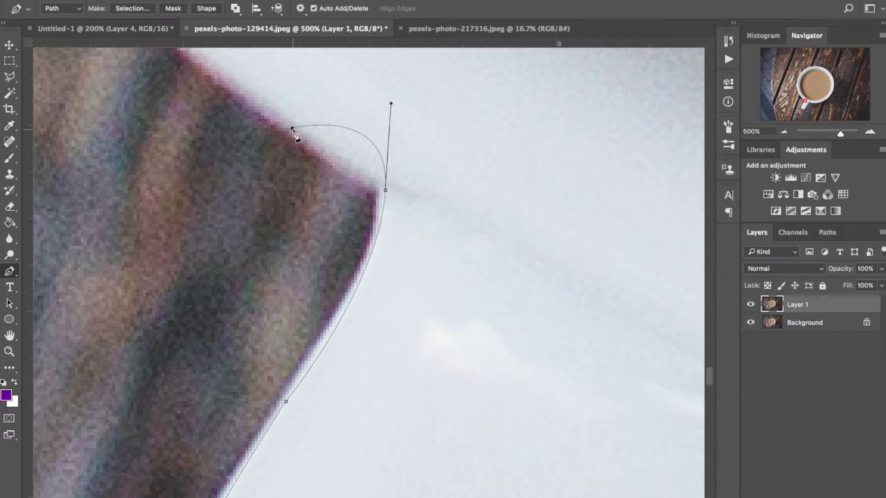
key("ctrl+z")
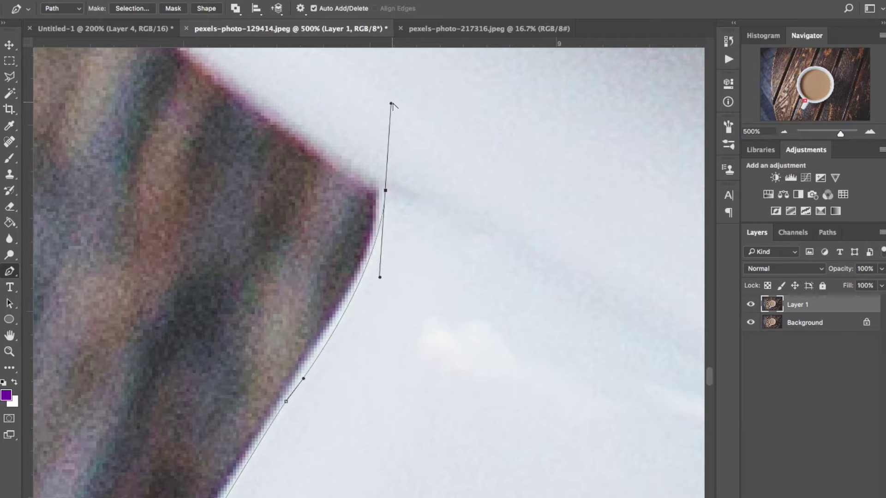
left_click_drag(392, 104, 390, 129)
left_click_drag(288, 124, 278, 116)
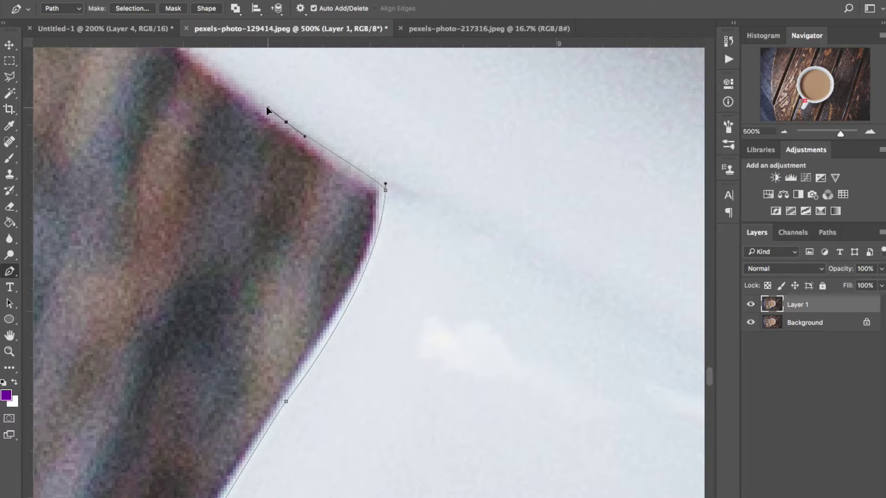
scroll(267, 108, "up", 5)
scroll(267, 108, "left", 5)
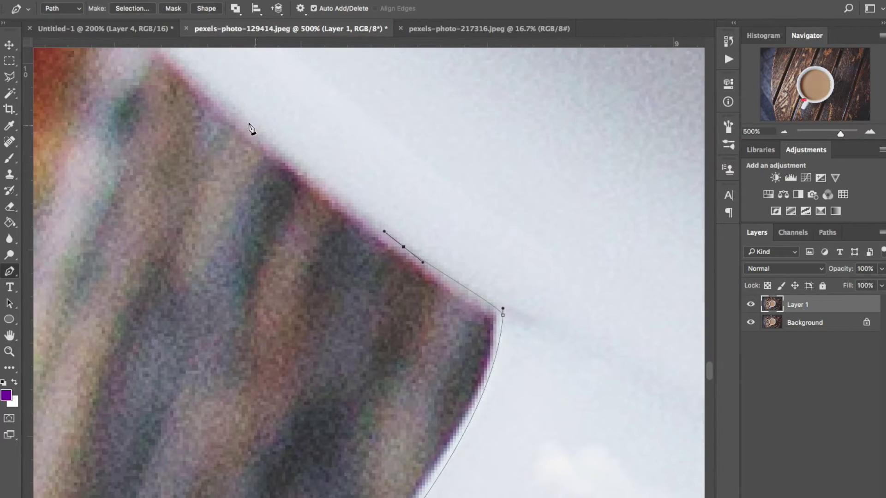
left_click_drag(214, 93, 160, 58)
scroll(159, 59, "up", 5)
scroll(159, 58, "left", 3)
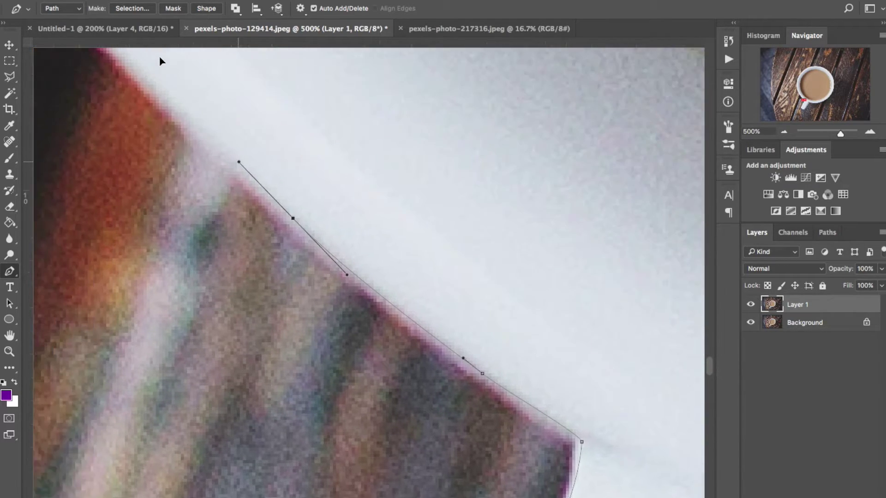
left_click_drag(123, 89, 68, 54)
key("super+z")
scroll(111, 69, "up", 2)
scroll(111, 69, "left", 1)
scroll(68, 53, "up", 5)
scroll(67, 54, "left", 3)
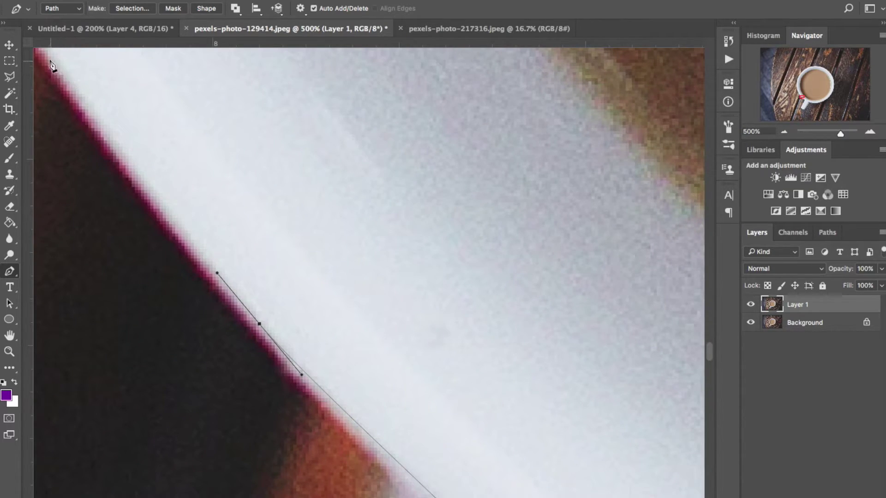
left_click_drag(45, 52, 39, 71)
- Continue smooth curved anchors up the cup's side edge onto the rim
scroll(74, 110, "up", 5)
scroll(74, 110, "left", 5)
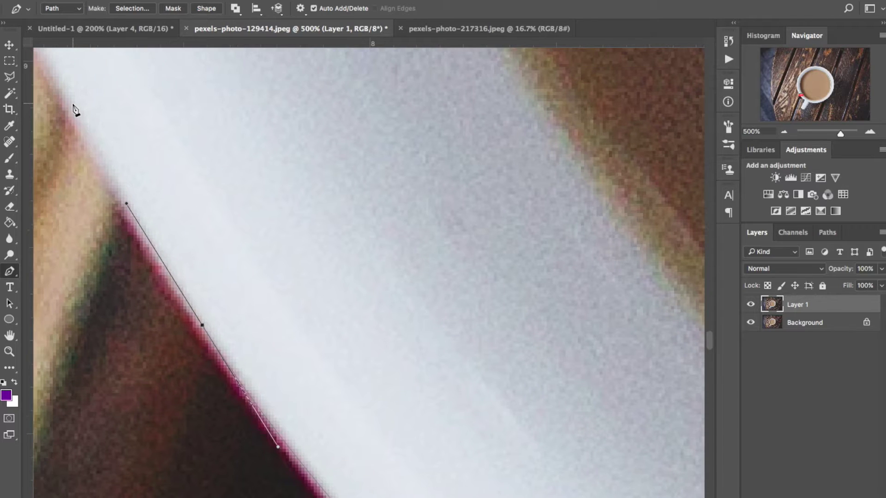
scroll(118, 251, "up", 5)
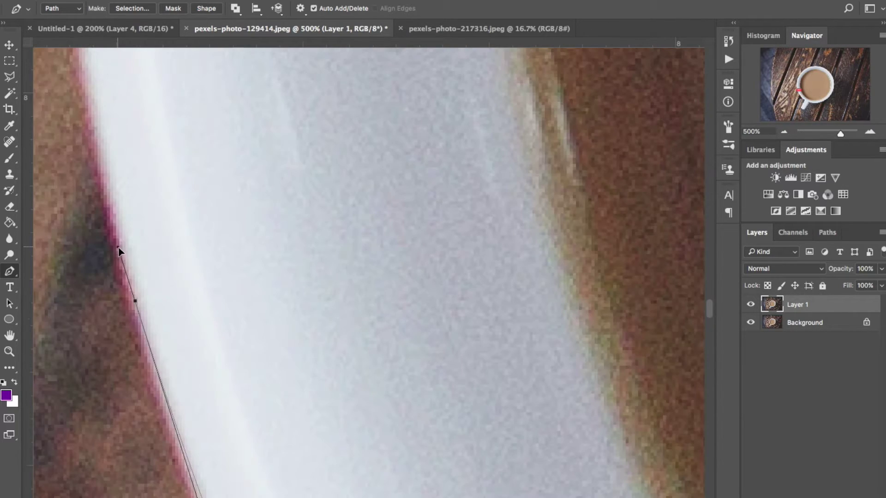
scroll(123, 258, "up", 5)
scroll(123, 259, "left", 2)
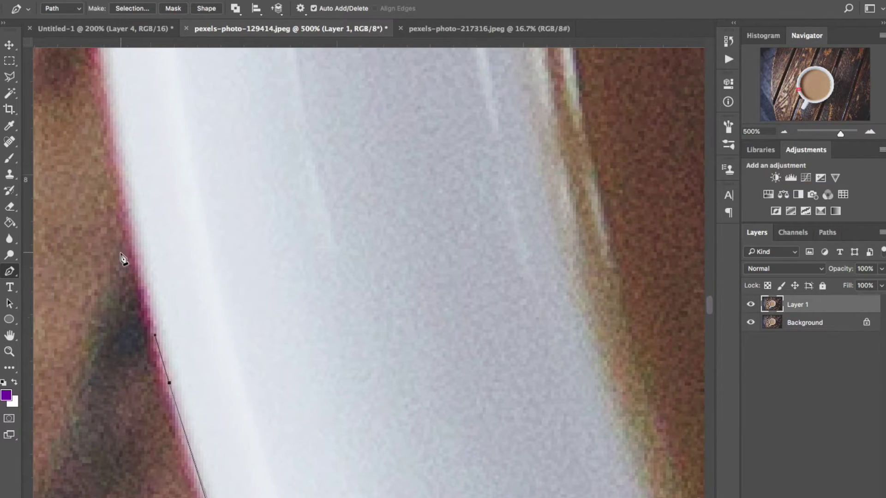
scroll(119, 178, "up", 8)
scroll(119, 178, "left", 1)
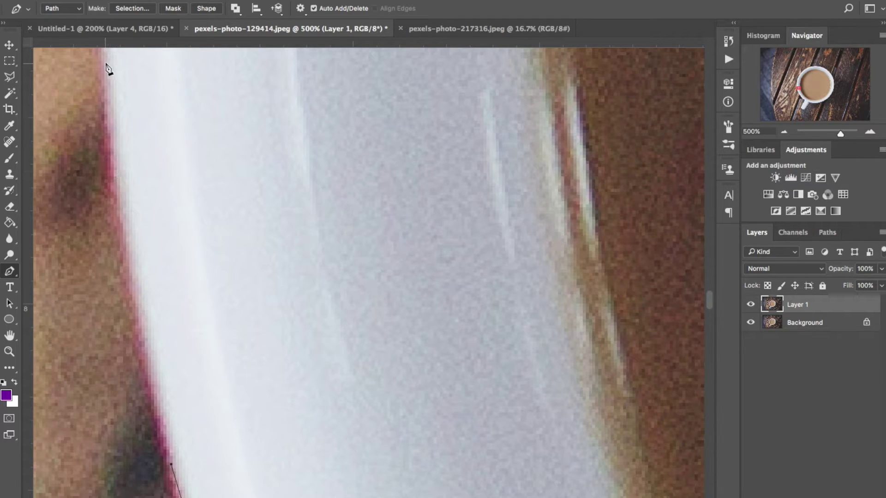
mouse_move(108, 55)
left_mouse_down()
mouse_move(106, 33)
mouse_move(103, 57)
left_mouse_up()
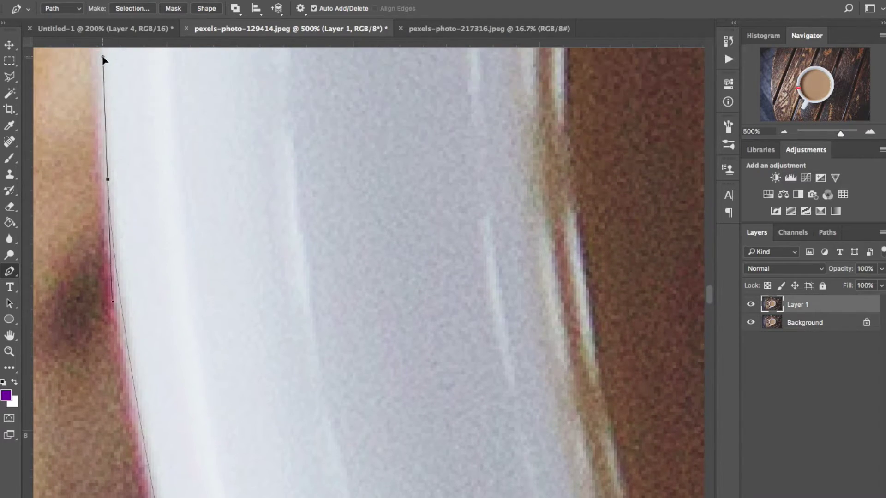
scroll(104, 62, "up", 10)
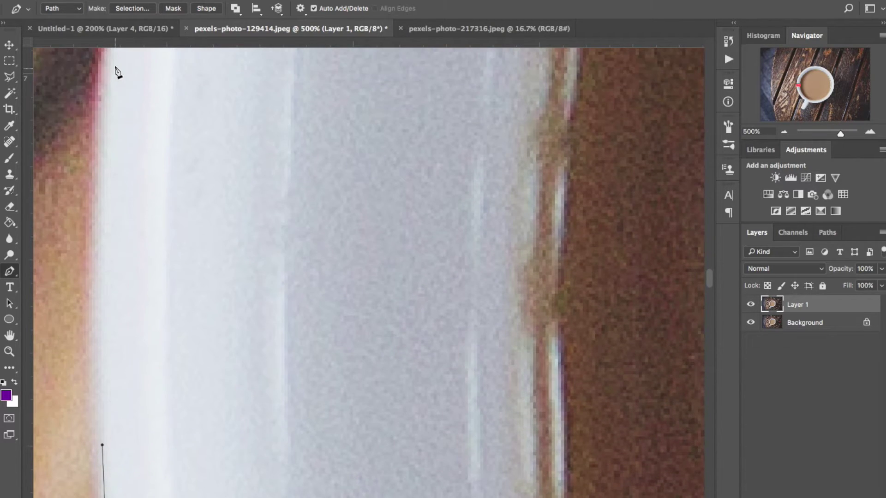
left_click_drag(108, 51, 128, 78)
scroll(115, 119, "up", 5)
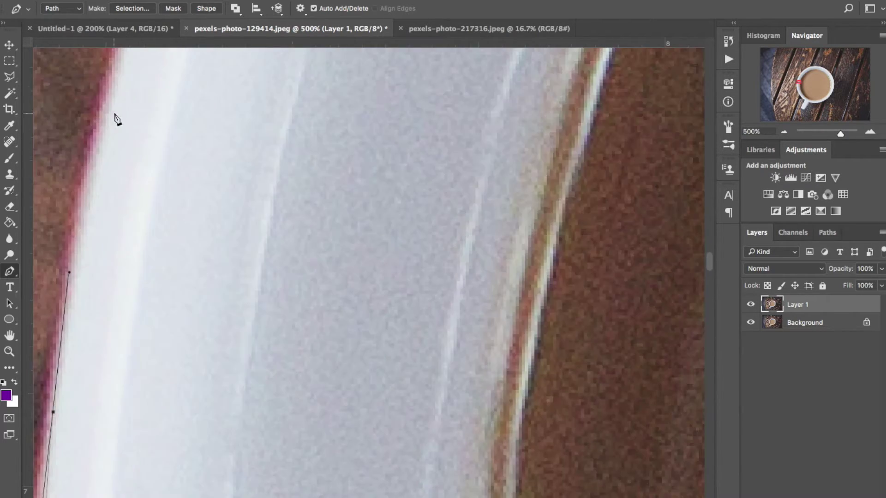
scroll(240, 92, "up", 1)
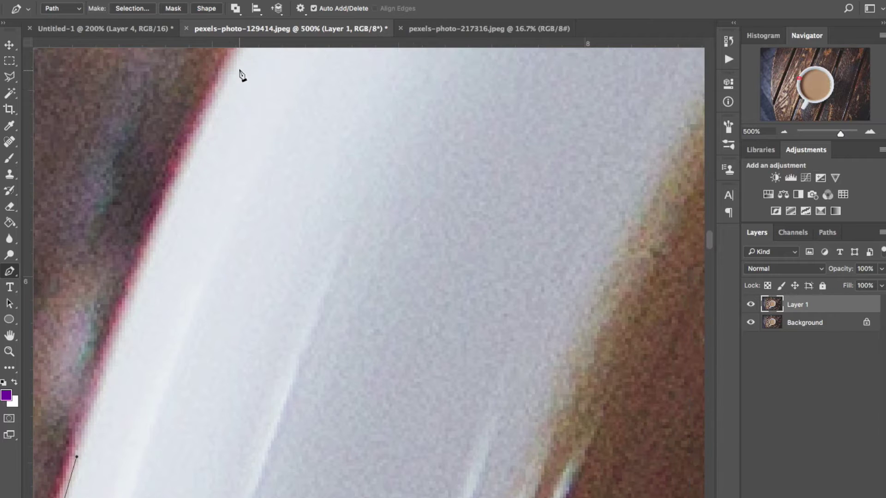
left_click(244, 49)
left_click_drag(244, 49, 557, 60)
scroll(558, 60, "up", 3)
left_click_drag(643, 83, 692, 69)
scroll(452, 277, "right", 5)
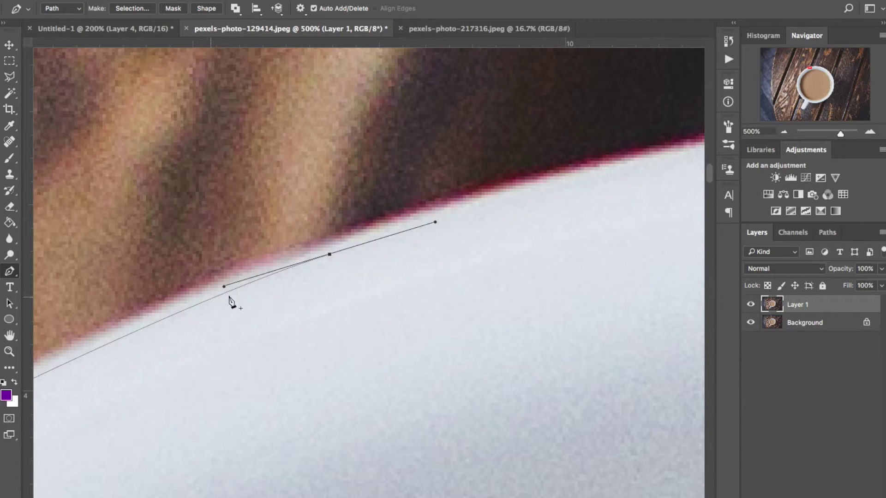
- Add a curved point along the rim and adjust the anchor and curve to hug it
scroll(571, 172, "right", 10)
scroll(571, 172, "up", 3)
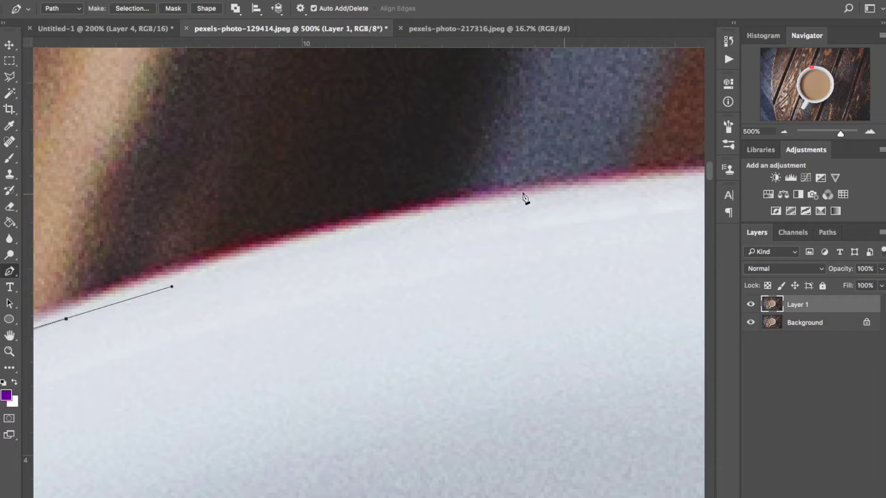
scroll(480, 207, "right", 5)
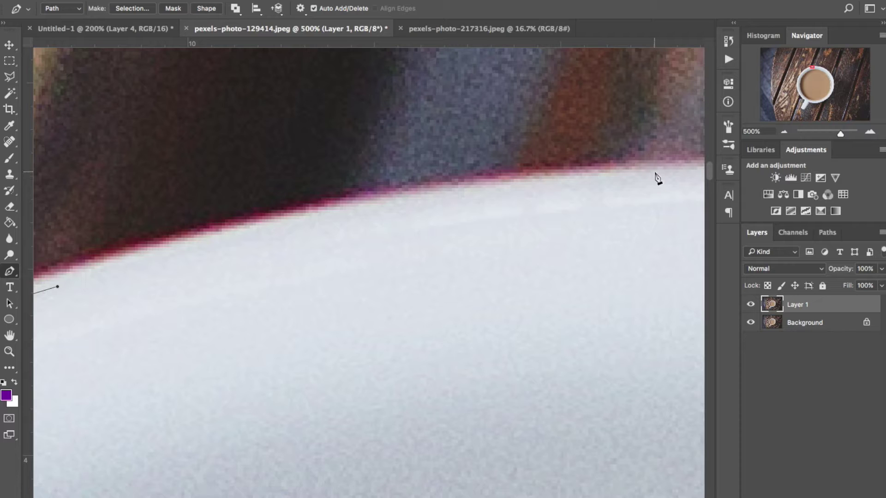
left_click_drag(657, 178, 598, 169)
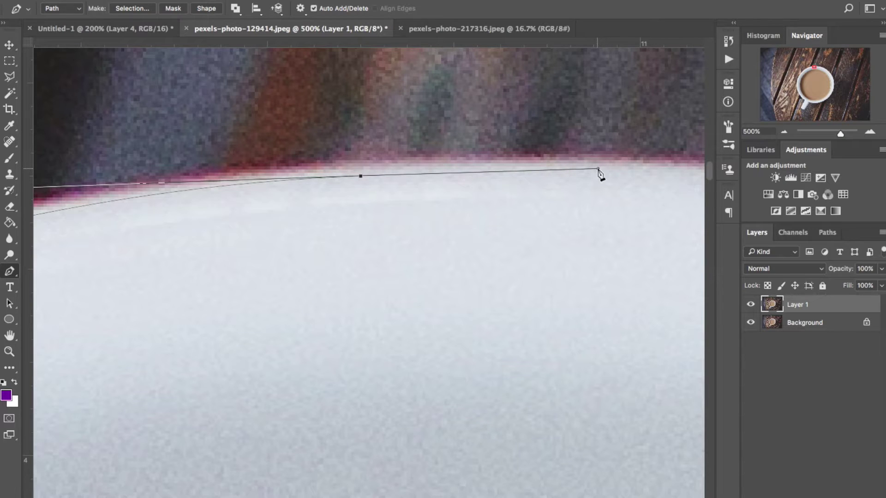
scroll(598, 170, "right", 6)
left_click_drag(663, 203, 602, 229)
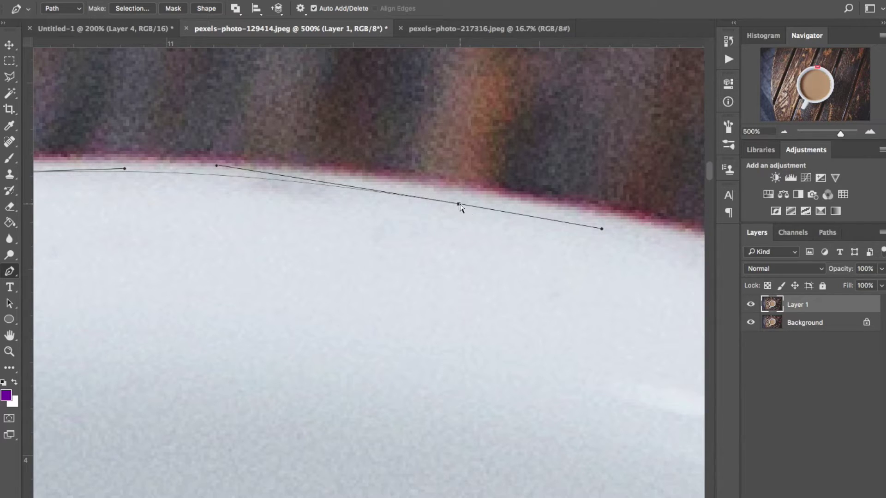
left_click_drag(460, 207, 462, 195)
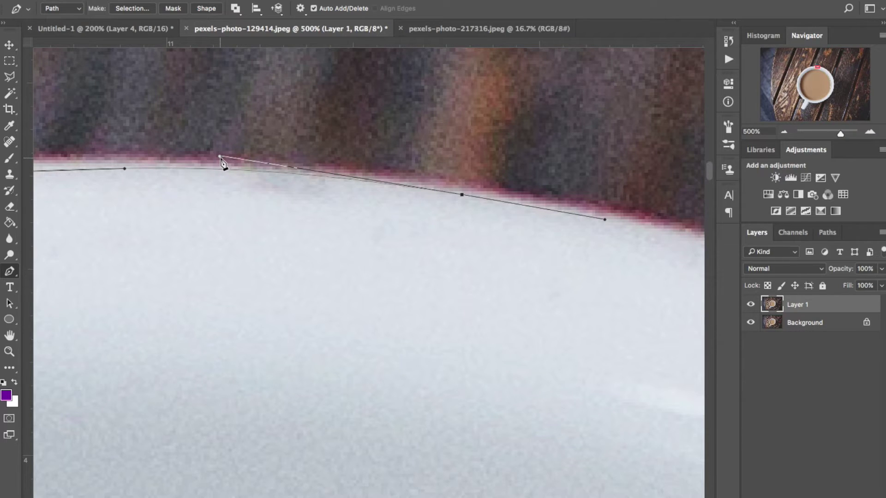
left_click_drag(220, 157, 216, 166)
- Add curved anchors further along the rim and down the far cup edge
scroll(217, 170, "right", 5)
scroll(312, 194, "down", 8)
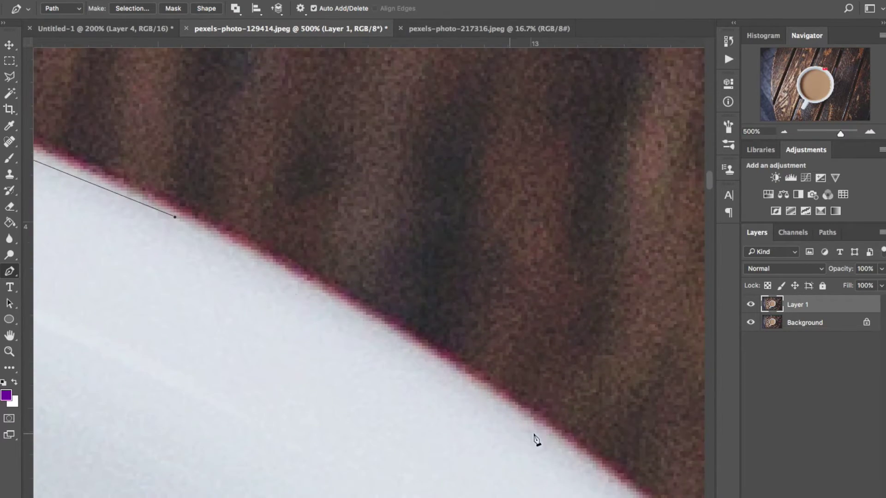
left_click_drag(425, 310, 536, 352)
scroll(510, 449, "down", 3)
scroll(613, 439, "down", 5)
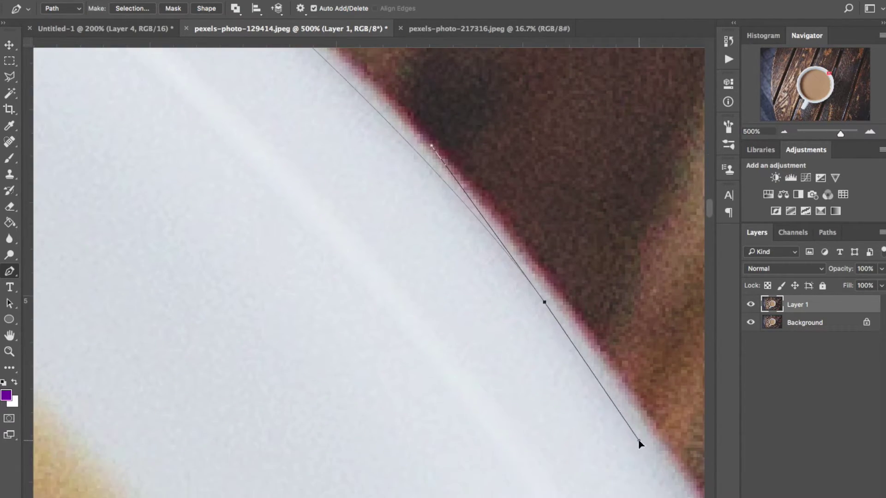
left_click_drag(589, 422, 585, 459)
- Place a curved anchor lower on the cup edge, undoing two misplaced attempts
scroll(516, 410, "down", 3)
scroll(517, 409, "down", 5)
scroll(323, 453, "left", 8)
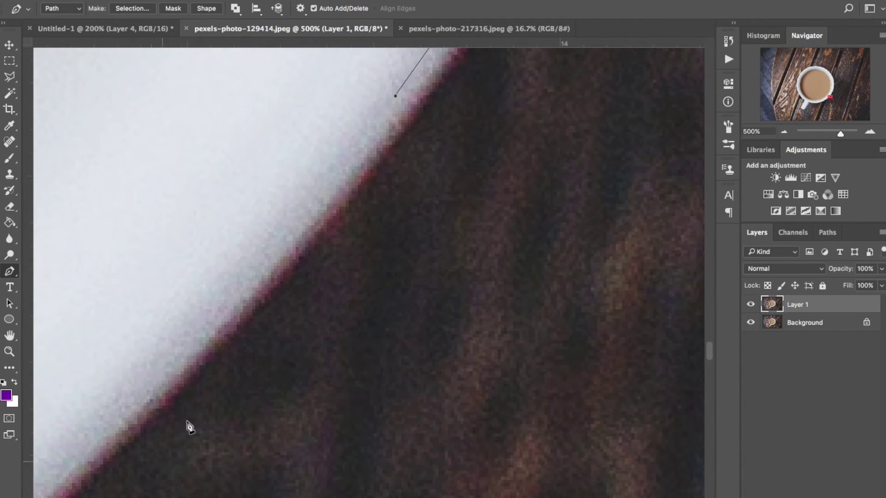
scroll(221, 412, "down", 2)
scroll(257, 331, "left", 4)
scroll(257, 330, "down", 2)
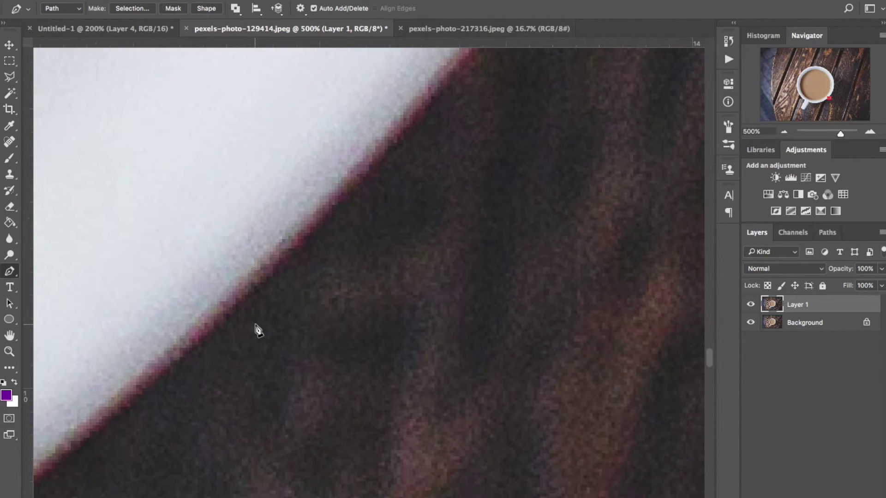
left_click_drag(92, 431, 100, 491)
key("ctrl+z")
scroll(297, 388, "down", 2)
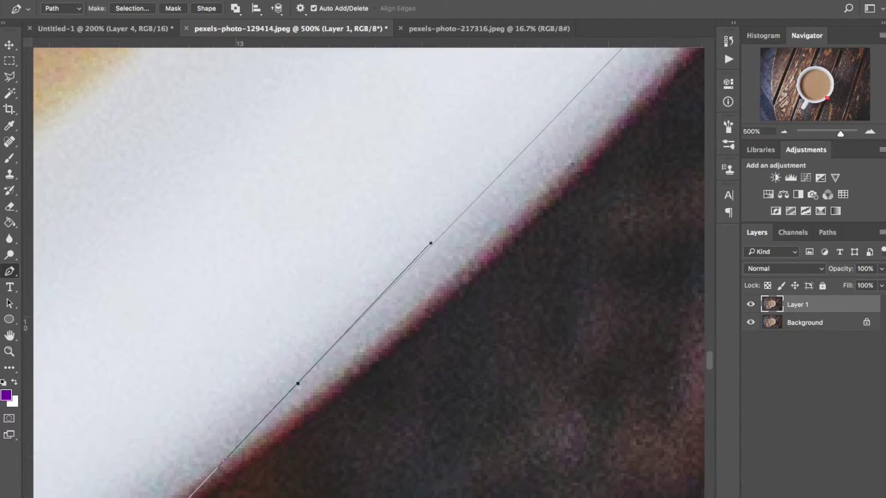
left_click_drag(394, 303, 211, 396)
key("ctrl+z")
left_click_drag(502, 219, 396, 312)
scroll(364, 380, "down", 5)
scroll(365, 375, "left", 6)
- Add curved anchors around the cup's rounded bend, shortening a handle so the curve fits
left_click_drag(181, 443, 63, 276)
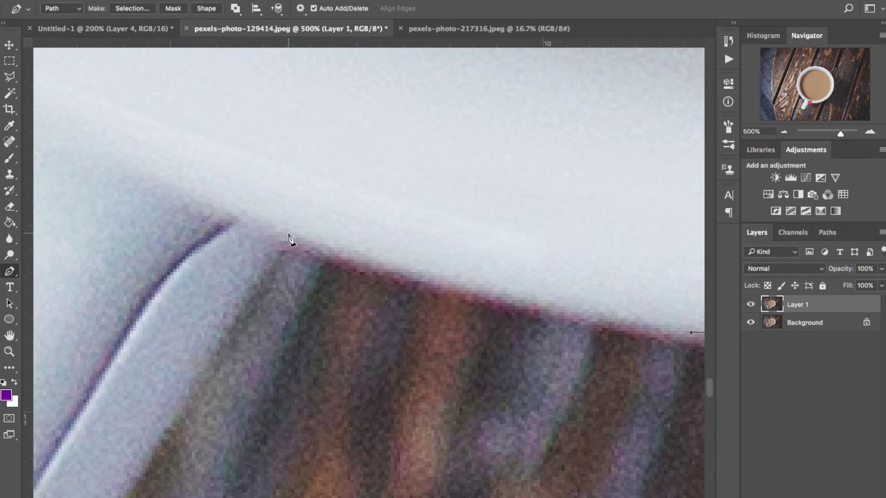
left_click_drag(286, 236, 169, 175)
left_click_drag(257, 218, 273, 230)
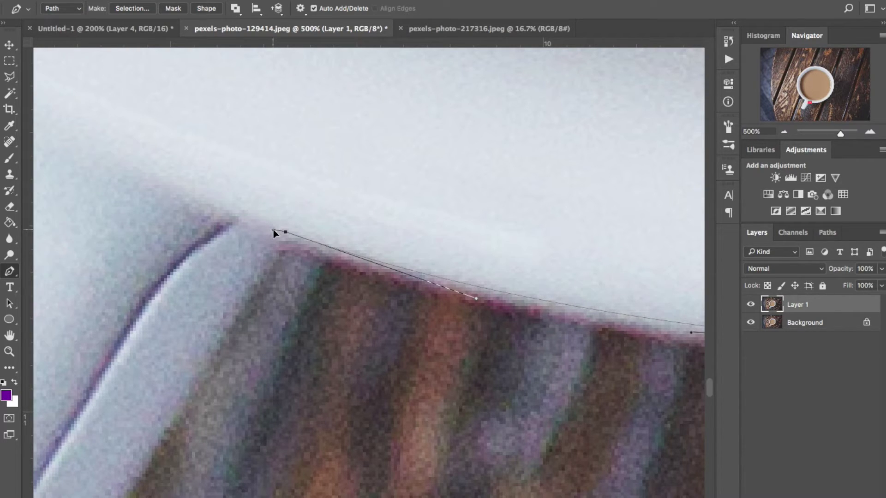
scroll(276, 235, "down", 5)
scroll(276, 235, "left", 4)
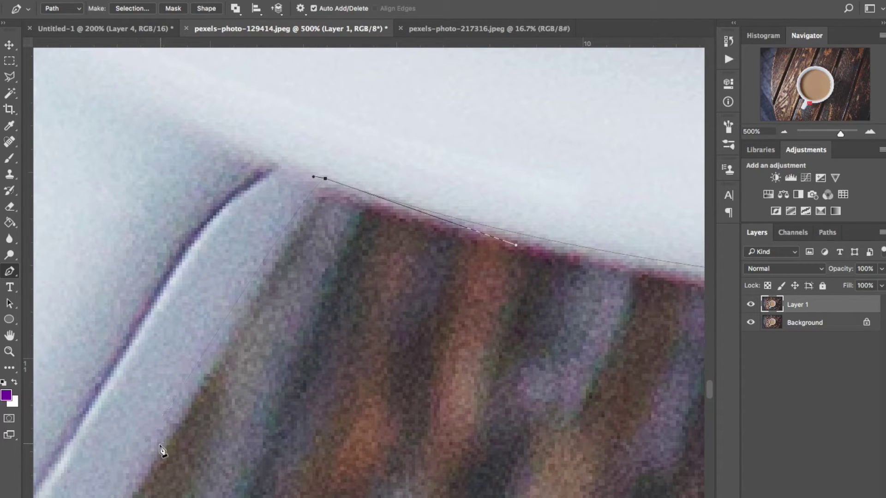
left_click_drag(145, 456, 139, 467)
scroll(137, 466, "down", 10)
scroll(137, 466, "left", 7)
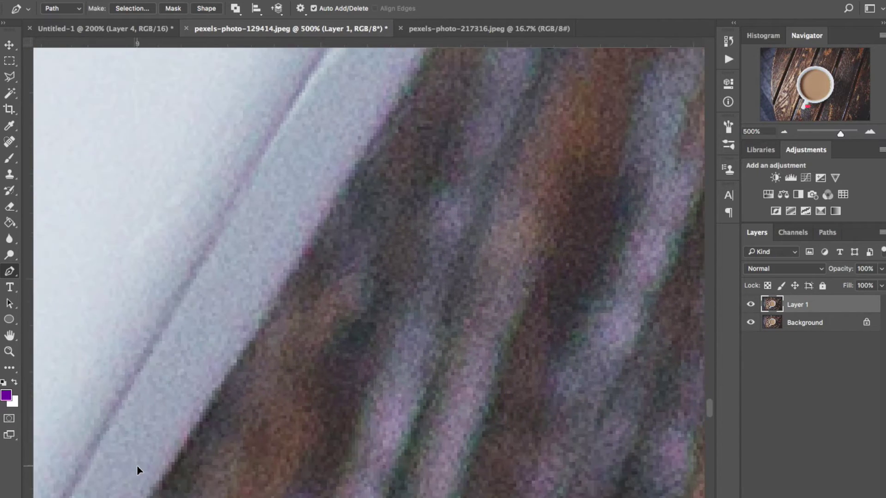
left_click_drag(169, 457, 156, 473)
- Break a handle for a sharp turn, add the last edge anchors, and close the path on the first anchor
scroll(155, 473, "down", 10)
scroll(155, 473, "left", 6)
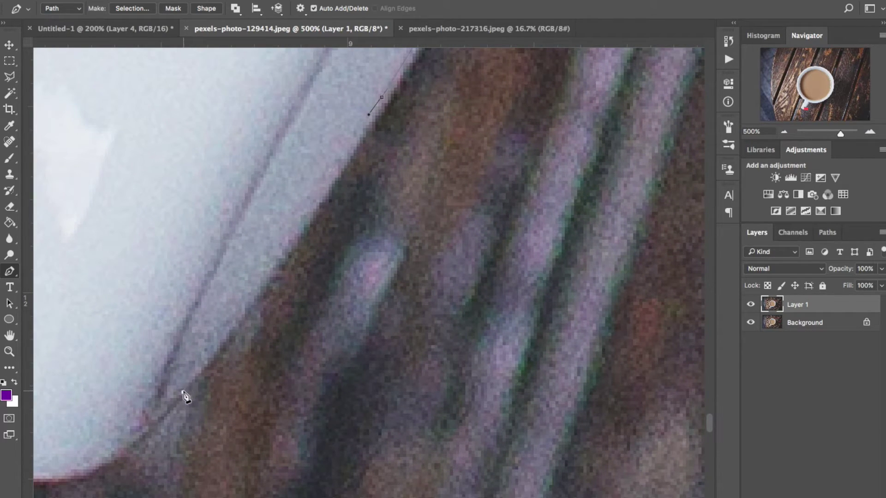
left_click(157, 412, "ctrl")
left_click_drag(121, 433, 103, 461)
scroll(102, 460, "left", 10)
scroll(102, 461, "down", 5)
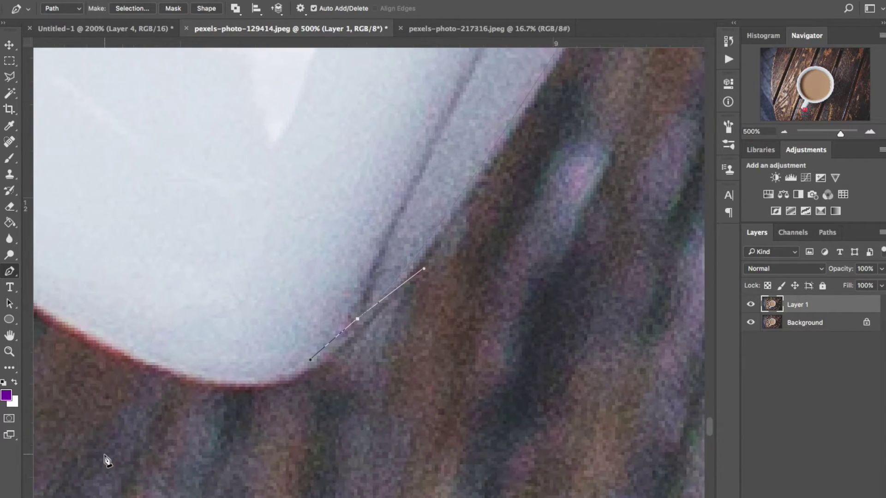
left_click_drag(168, 341, 53, 288)
scroll(65, 292, "left", 10)
scroll(66, 292, "up", 7)
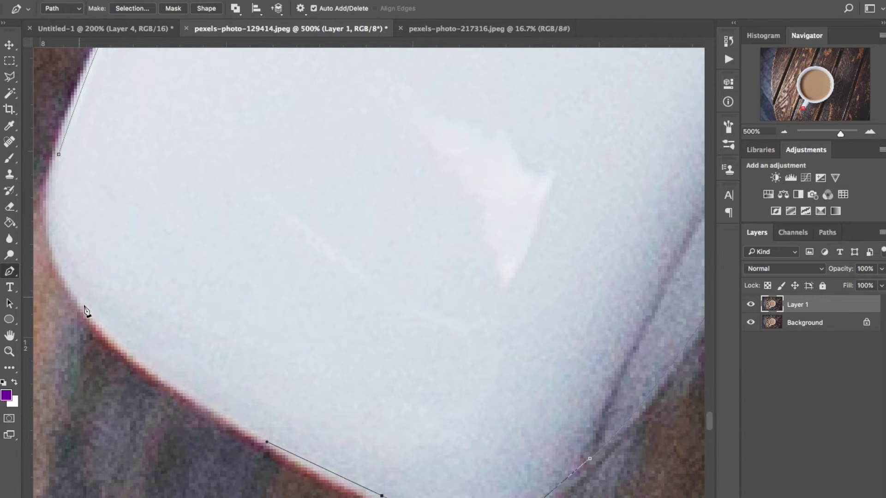
left_click_drag(77, 288, 49, 215)
left_click_drag(59, 154, 70, 112)
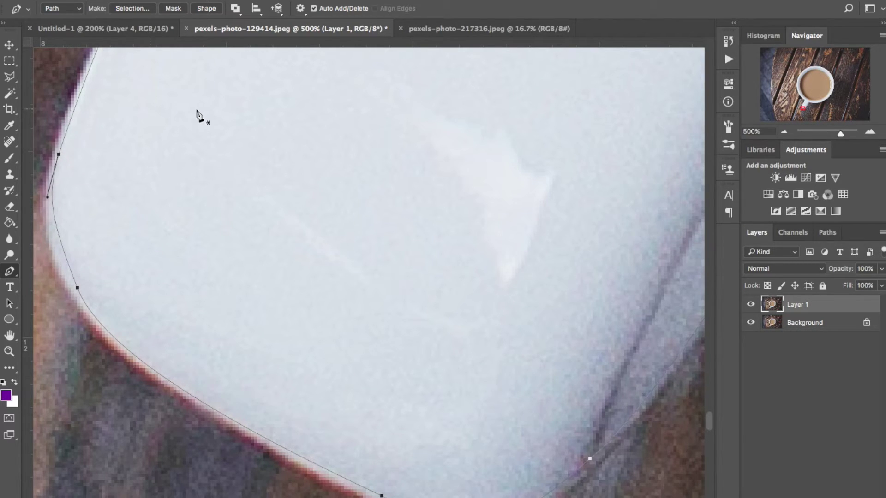
- Turn the traced cup path into a selection with a 0.8-pixel feather radius
key("ctrl+minus")
key("ctrl+minus")
key("ctrl+minus")
key("ctrl+minus")
key("ctrl+minus")
key("ctrl+minus")
key("ctrl+minus")
key("ctrl+minus")
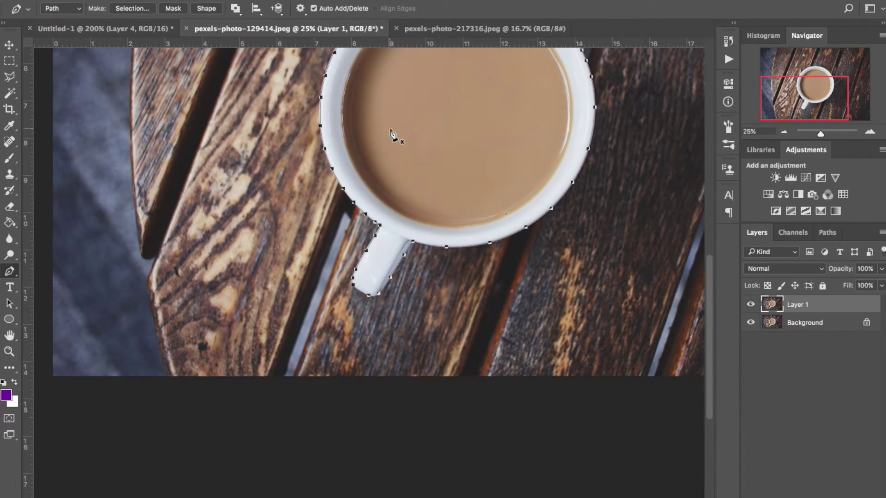
scroll(394, 135, "up", 5)
scroll(394, 134, "right", 3)
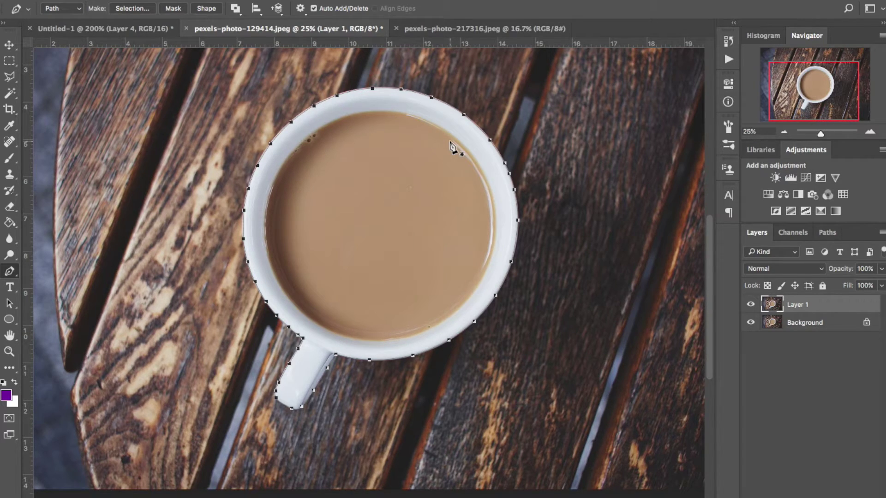
right_click(425, 140)
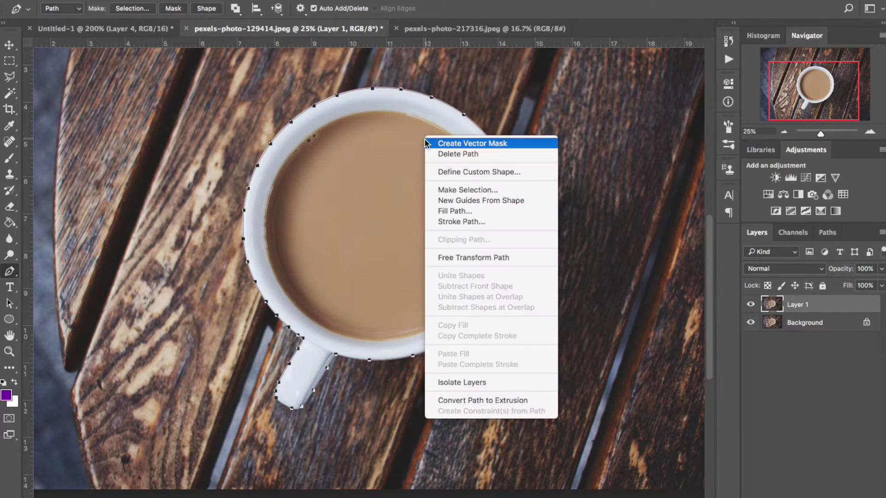
left_click(452, 188)
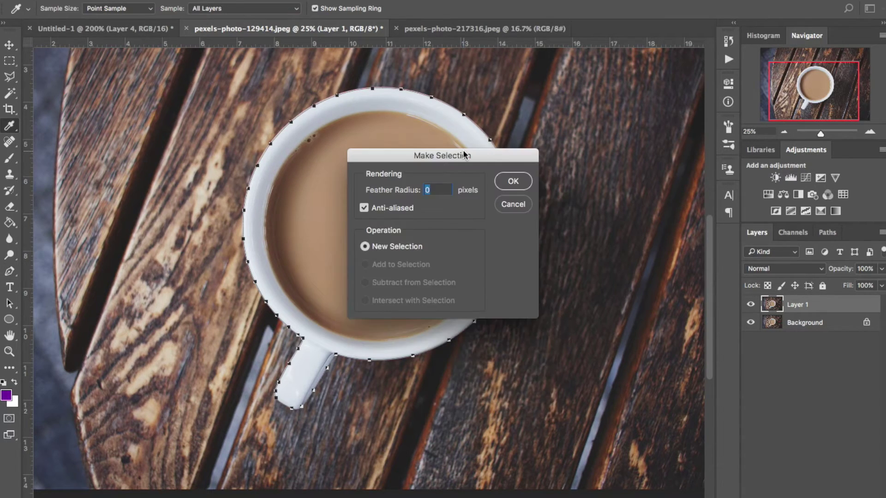
left_click_drag(553, 153, 637, 133)
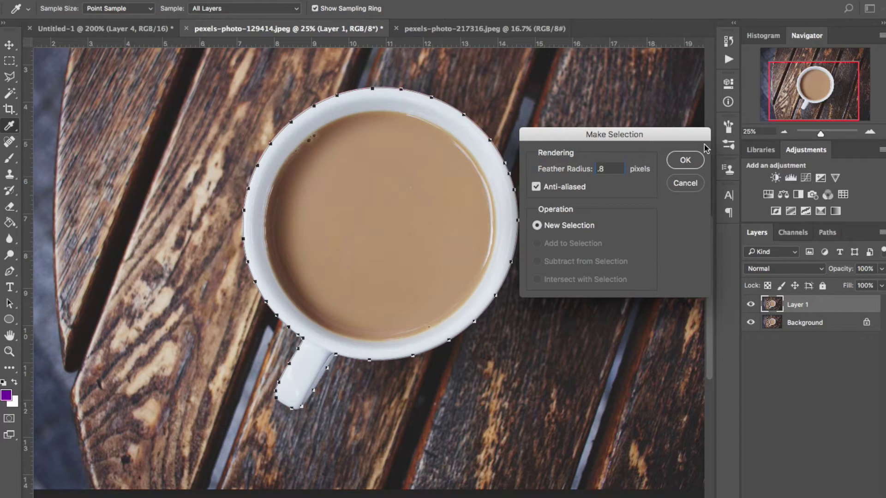
left_click(685, 161)
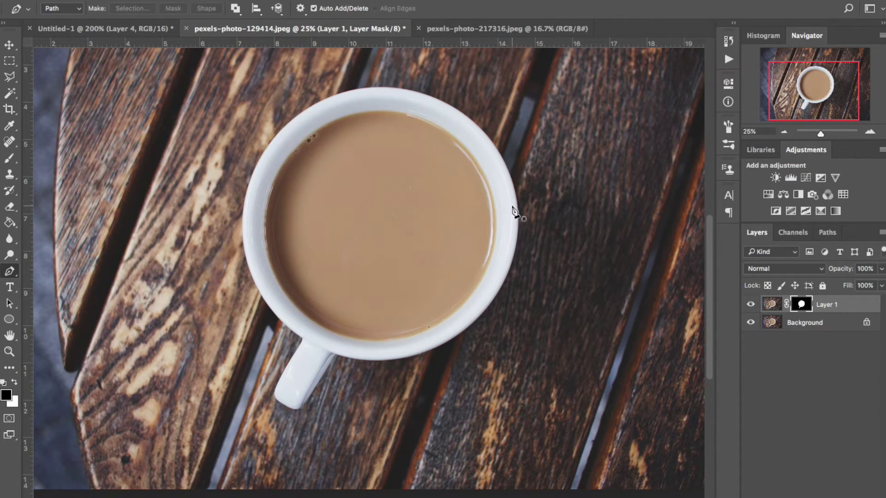
- Hide the wooden Background layer and add a Solid Color fill layer in a3426b
left_click(751, 323)
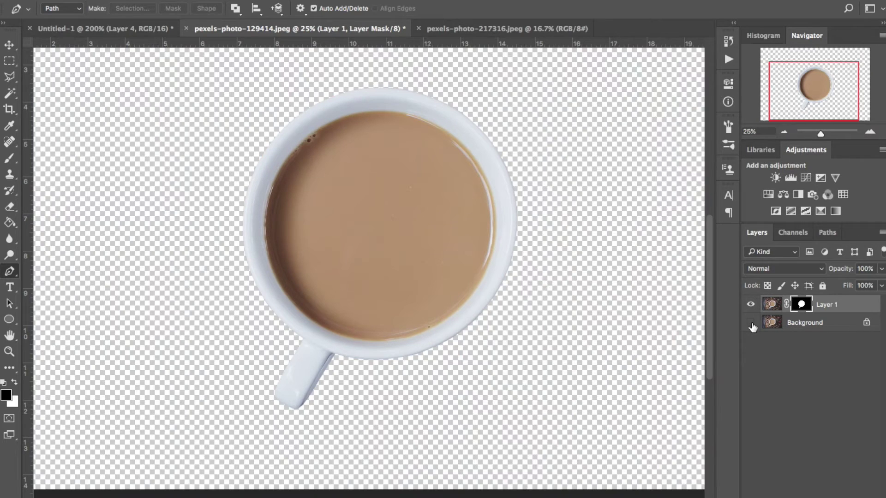
left_click(829, 329)
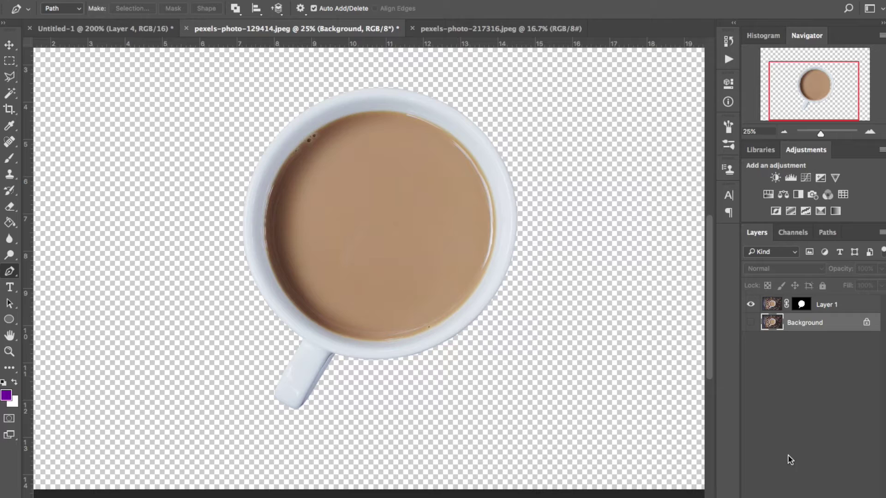
left_click(820, 281)
left_click(619, 172)
left_click(570, 150)
left_click(594, 198)
left_click(675, 126)
left_click(610, 172)
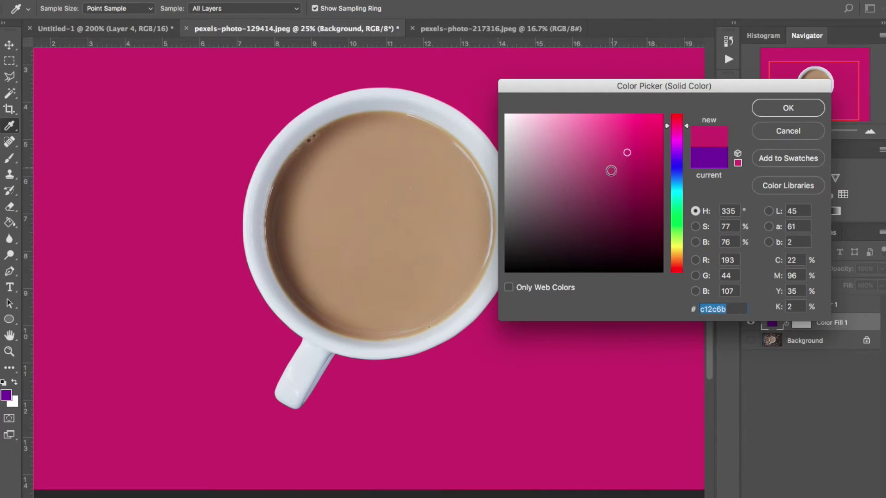
left_click(599, 172)
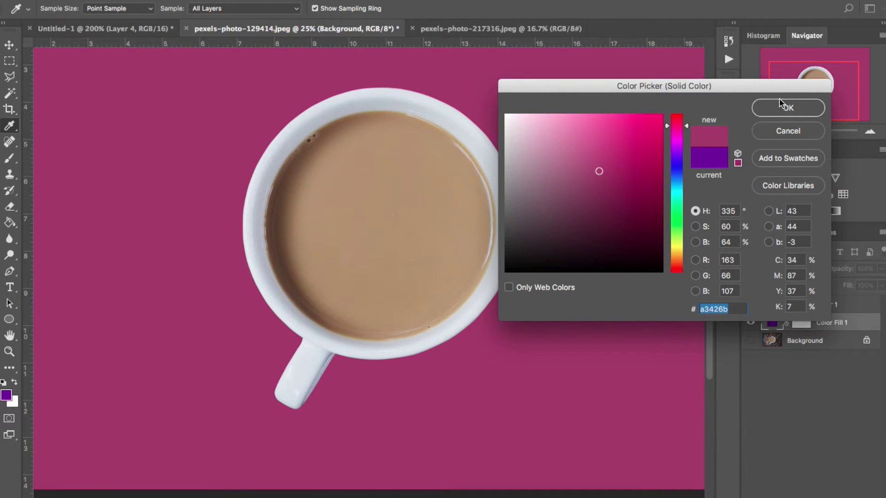
left_click(784, 107)
key("p")
key("ctrl+minus")
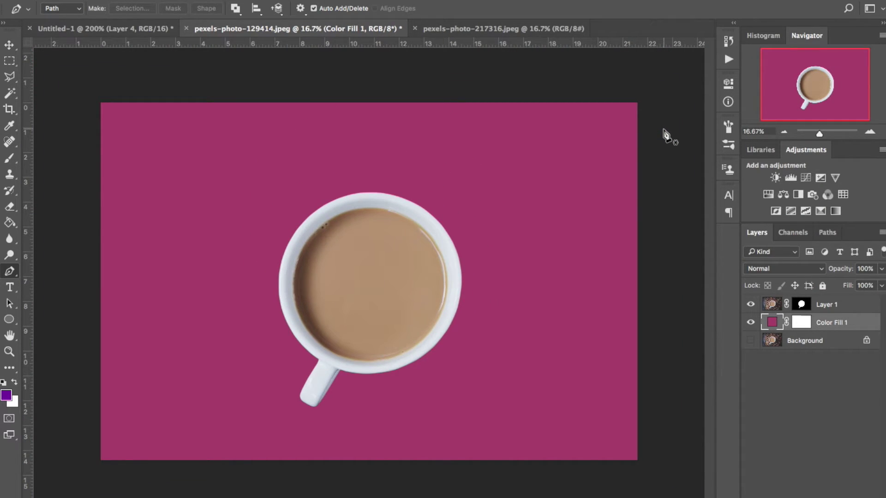
- Paste the JOE lettering and scale it so the cup sits centred as the O
key("ctrl+v")
key("ctrl+t")
left_click_drag(464, 210, 425, 229)
left_click_drag(253, 328, 444, 265)
left_click_drag(618, 445, 591, 430)
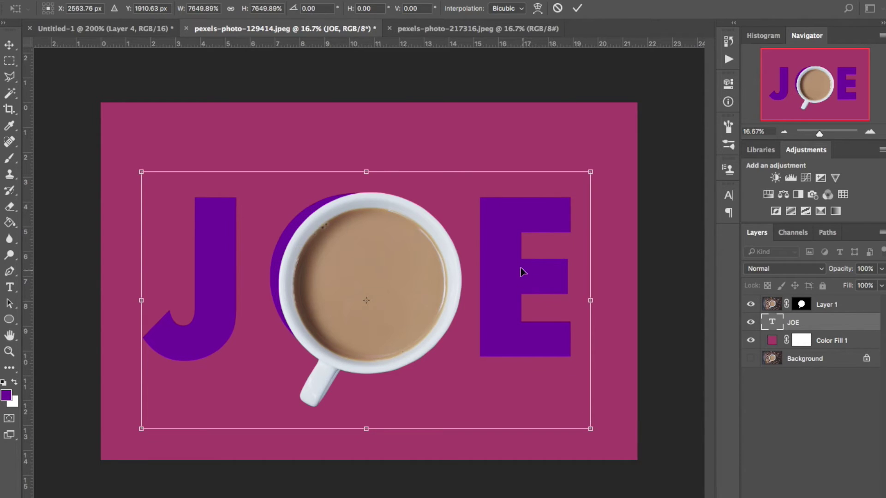
left_click_drag(495, 248, 506, 249)
key("Return")
- Color the JOE text orange (ffa800) and bring up the key photo document
key("t")
left_click(433, 8)
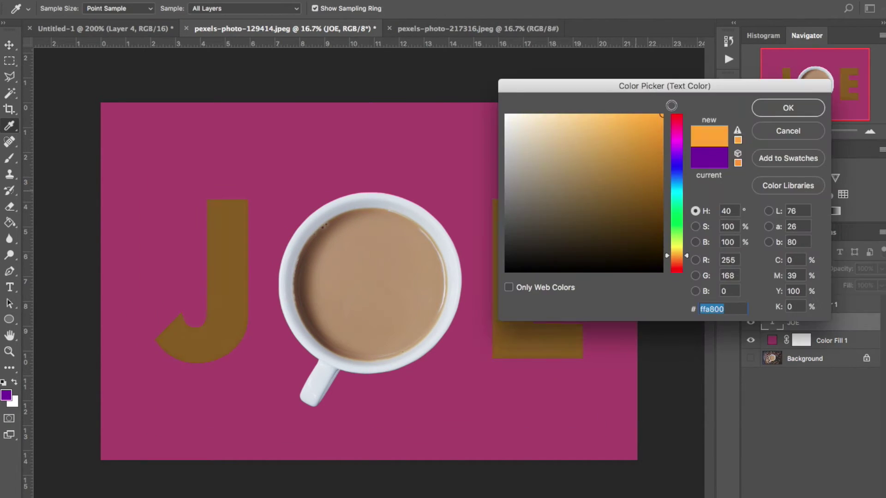
left_click(787, 106)
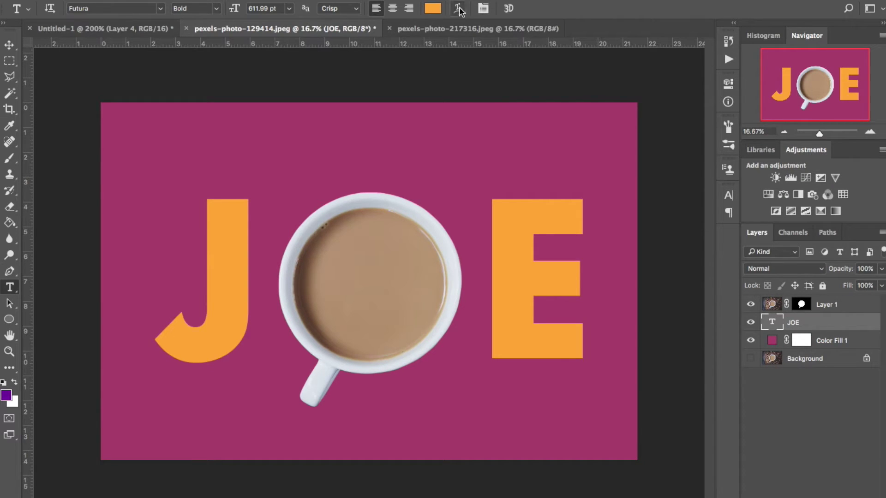
left_click(455, 29)
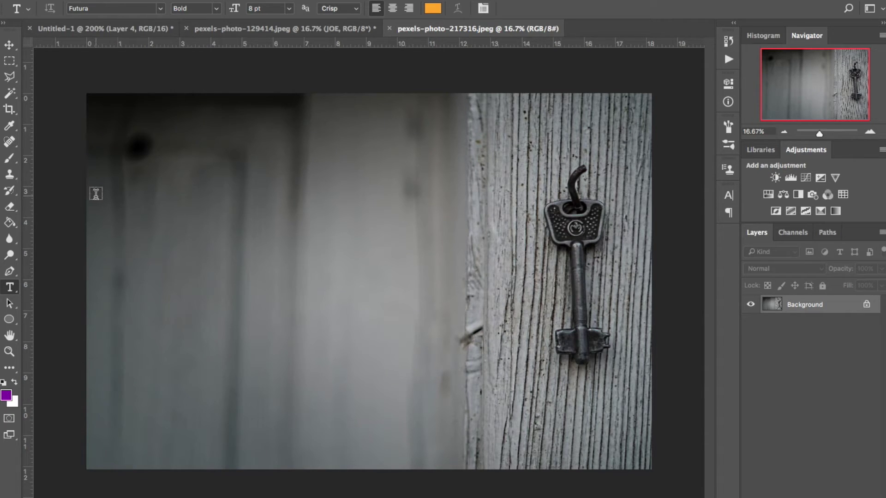
- With the Pen tool active, duplicate the key photo's Background onto Layer 1 and zoom in on the key
left_click(10, 271)
key("ctrl+j")
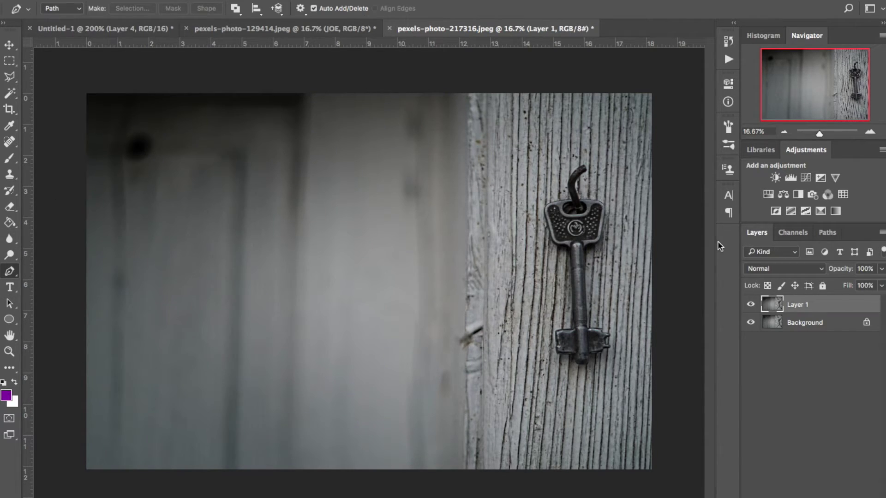
scroll(646, 227, "up", 3)
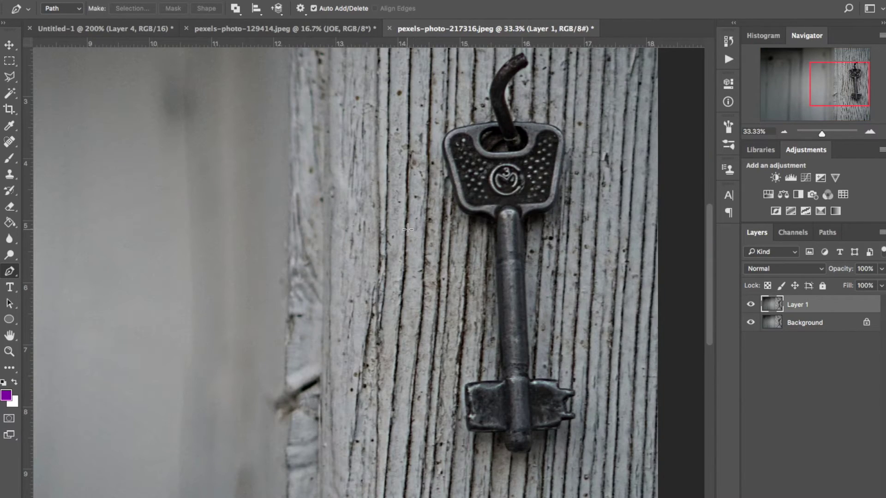
scroll(458, 310, "up", 4)
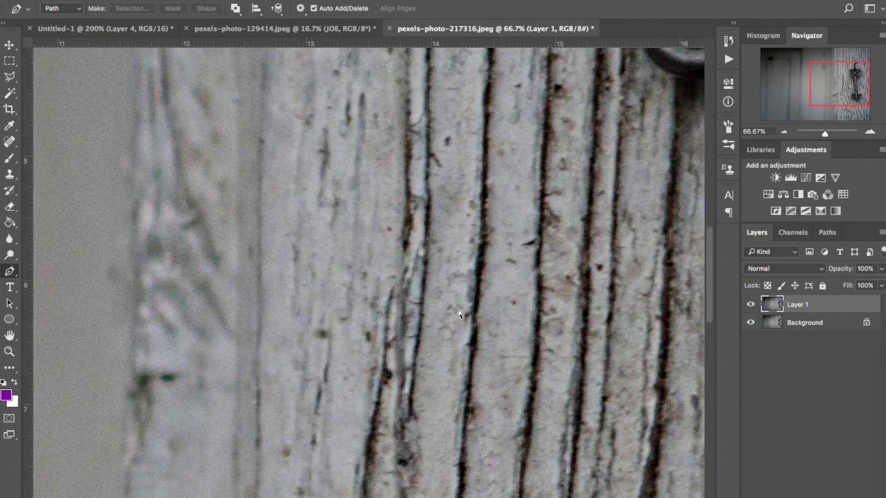
scroll(458, 310, "down", 8)
scroll(458, 310, "right", 5)
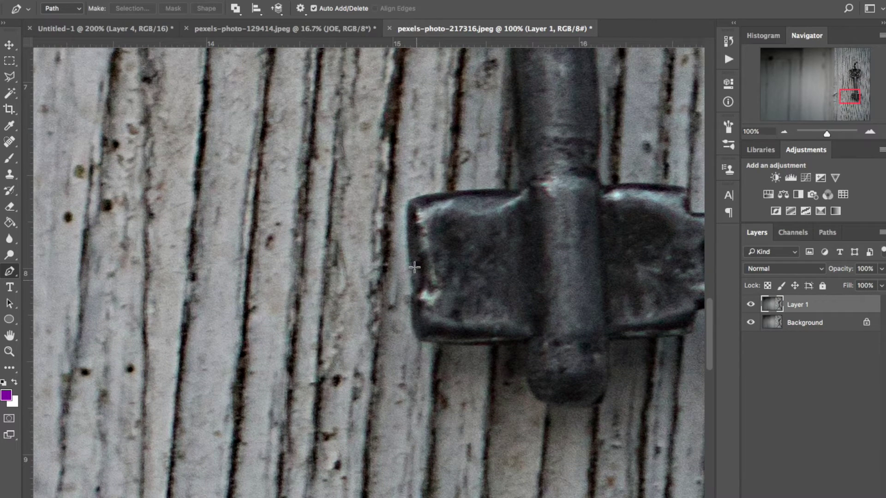
scroll(424, 313, "up", 2)
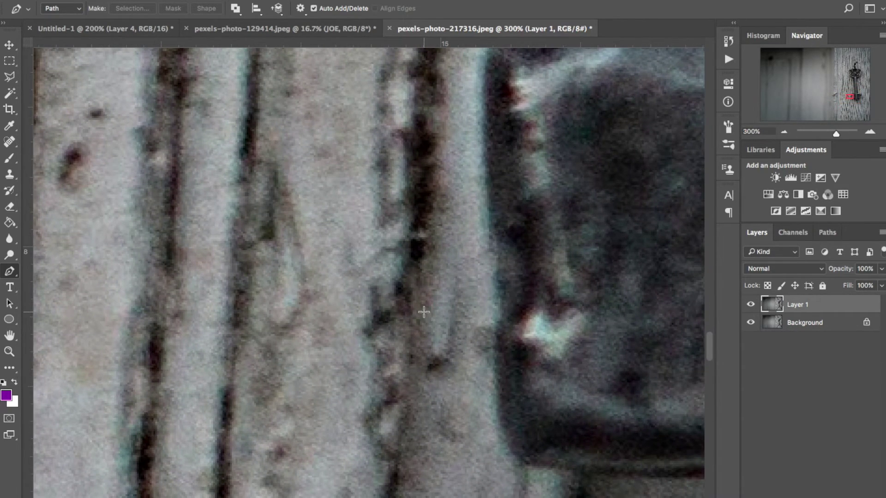
scroll(423, 312, "down", 2)
scroll(424, 312, "right", 4)
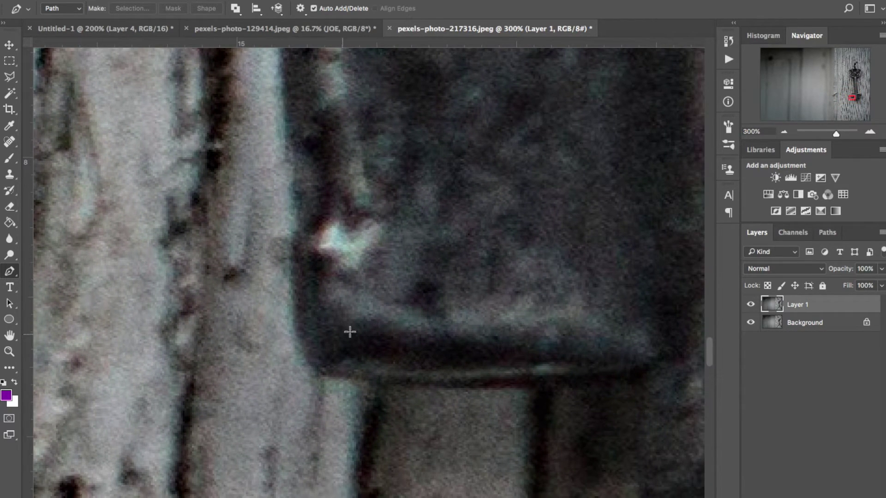
scroll(338, 368, "down", 2)
scroll(338, 367, "right", 4)
- Begin the Pen path on the bit's bottom edge and curve it around the lower-left corner
left_click(461, 237)
left_click_drag(133, 245, 96, 357)
scroll(65, 204, "up", 3)
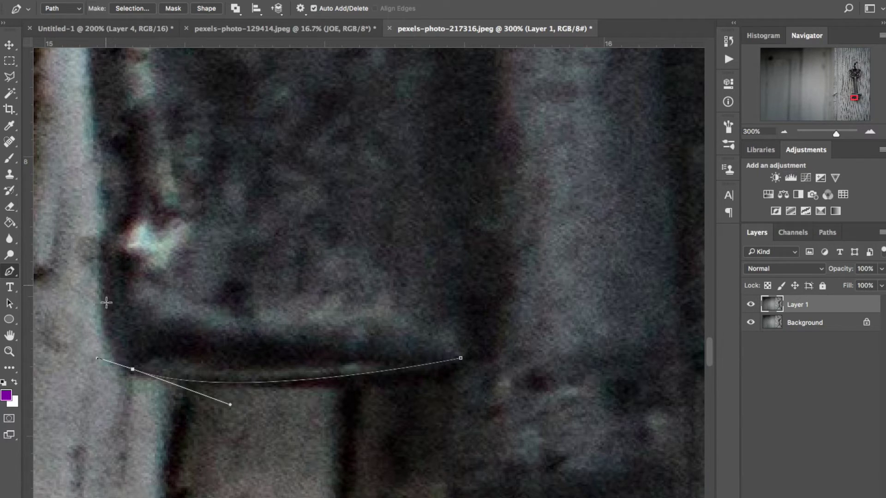
left_click_drag(105, 227, 103, 191)
scroll(103, 190, "up", 5)
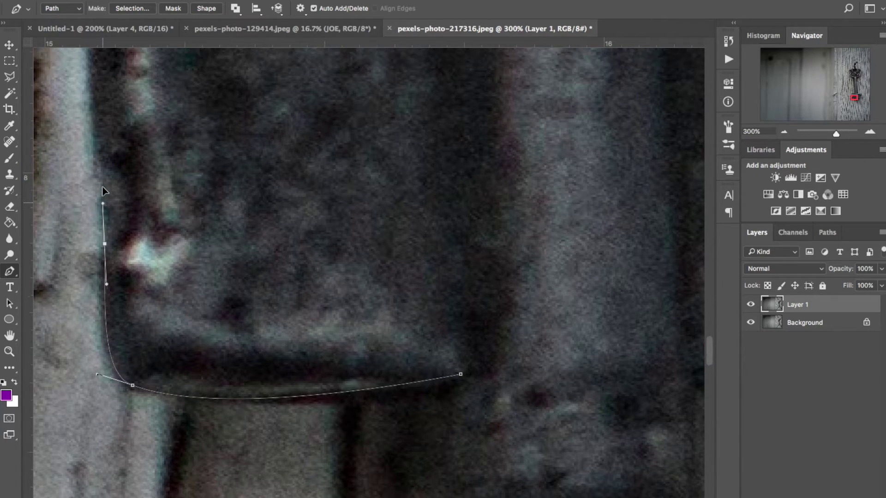
- Carry the path up the bit's left side, over its top-left corner and along its top edge
left_click(95, 183)
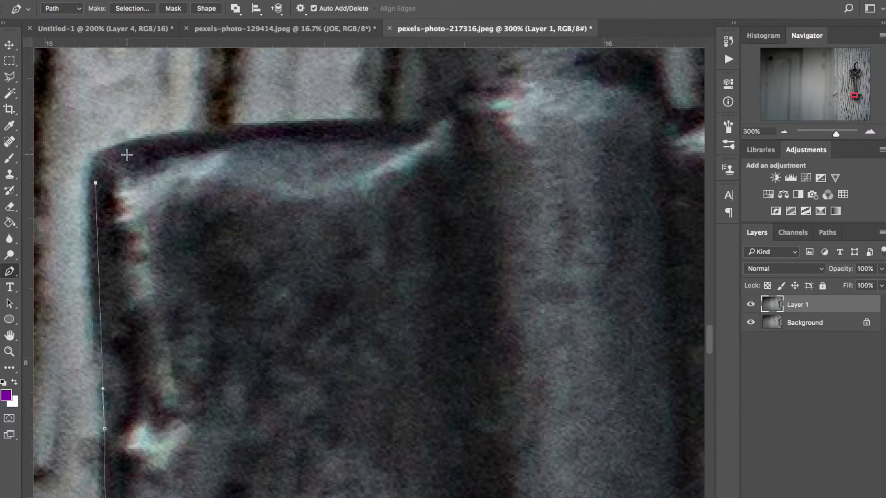
left_click_drag(143, 140, 203, 138)
mouse_move(419, 131)
left_mouse_down()
mouse_move(478, 148)
mouse_move(429, 134)
left_mouse_up()
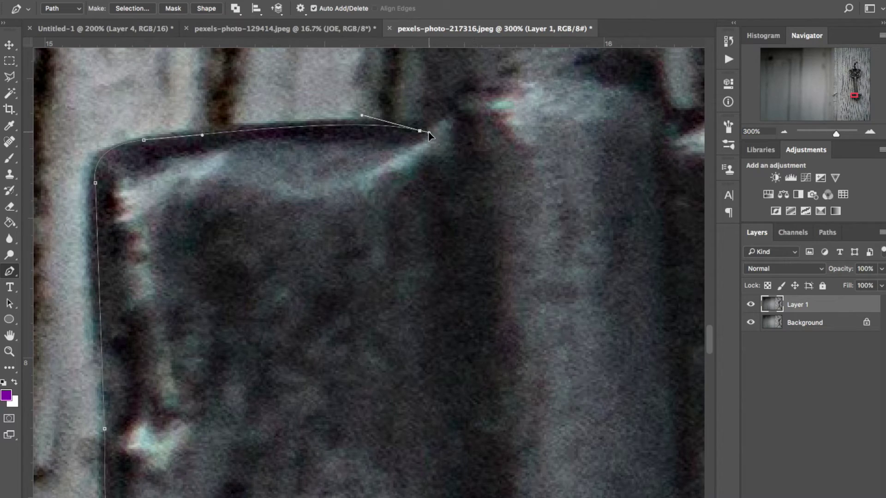
scroll(429, 133, "up", 10)
scroll(429, 133, "right", 5)
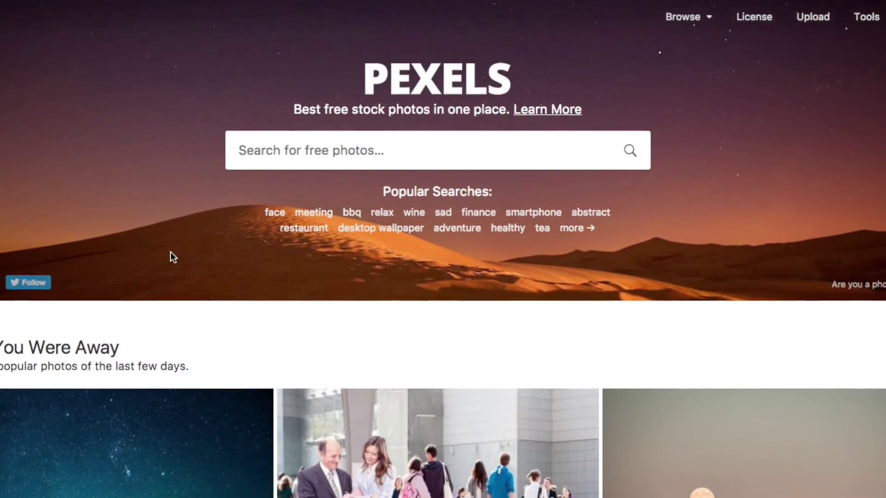
- Scroll through the Pexels free stock photo results for keys
scroll(170, 253, "down", 1)
scroll(170, 253, "up", 1)
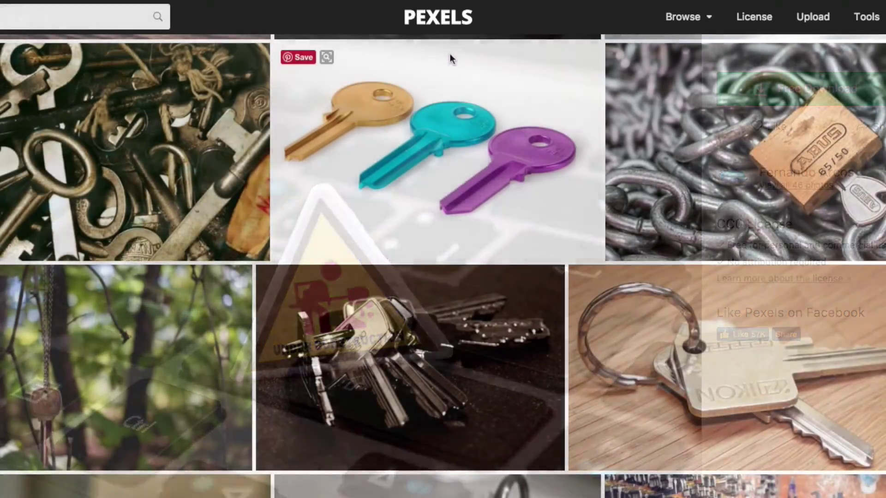
scroll(450, 54, "down", 2)
scroll(450, 53, "down", 3)
scroll(265, 256, "down", 4)
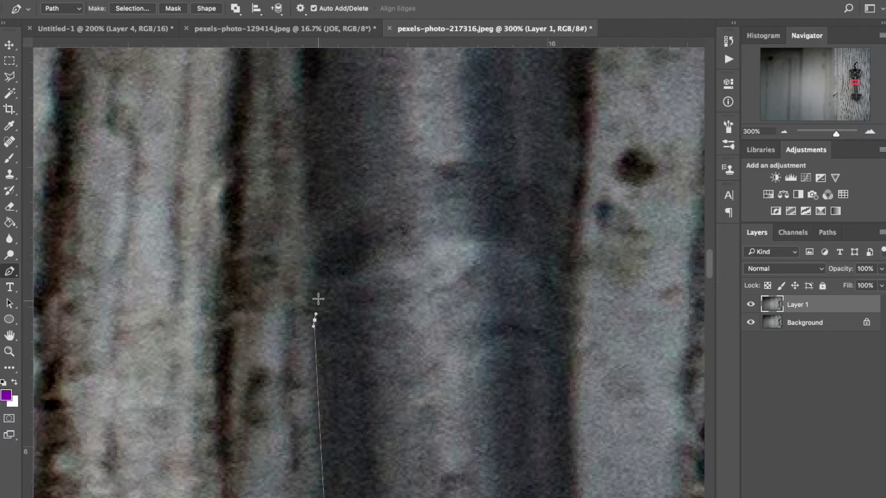
- Trace the path up the key's shaft edge, tightening the first curve's handle
left_click_drag(316, 280, 333, 271)
left_click_drag(334, 269, 325, 275)
left_click_drag(321, 238, 311, 222)
left_click_drag(308, 159, 306, 125)
scroll(306, 129, "up", 5)
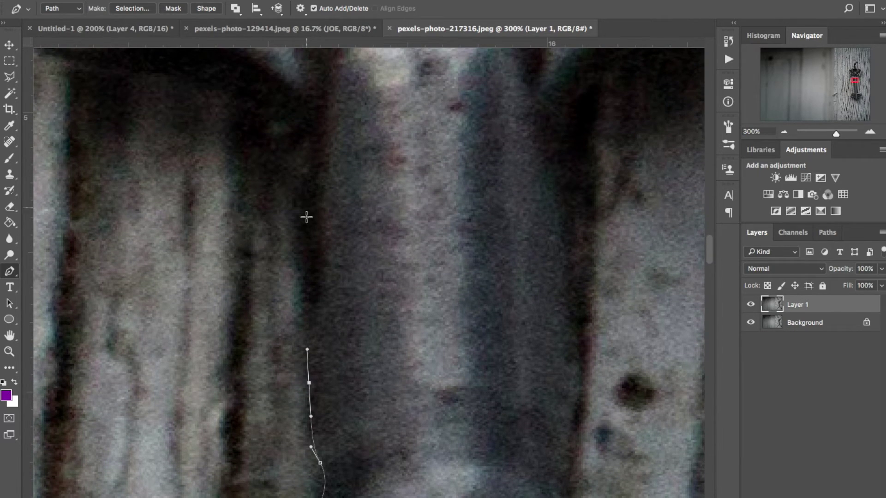
left_click(305, 279)
left_click_drag(302, 142, 306, 98)
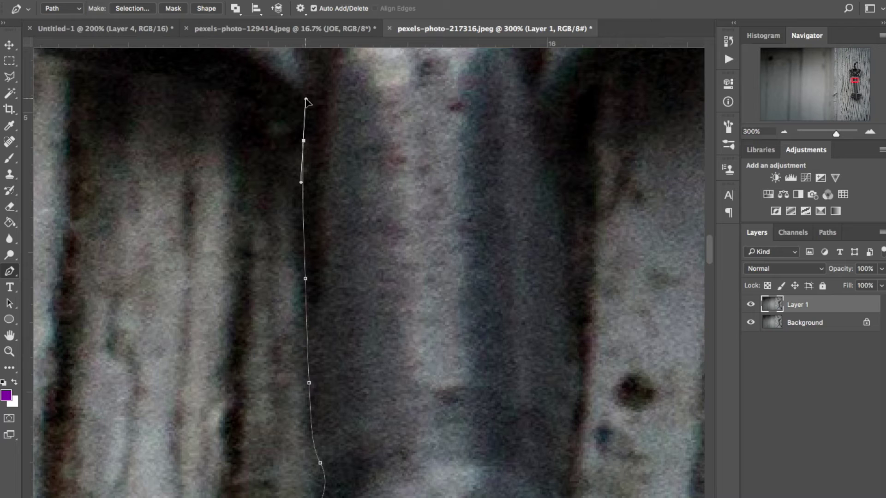
- Continue the path up the shaft to where it meets the bow, curving into the bow
scroll(319, 131, "up", 5)
scroll(319, 131, "left", 4)
left_click(285, 100)
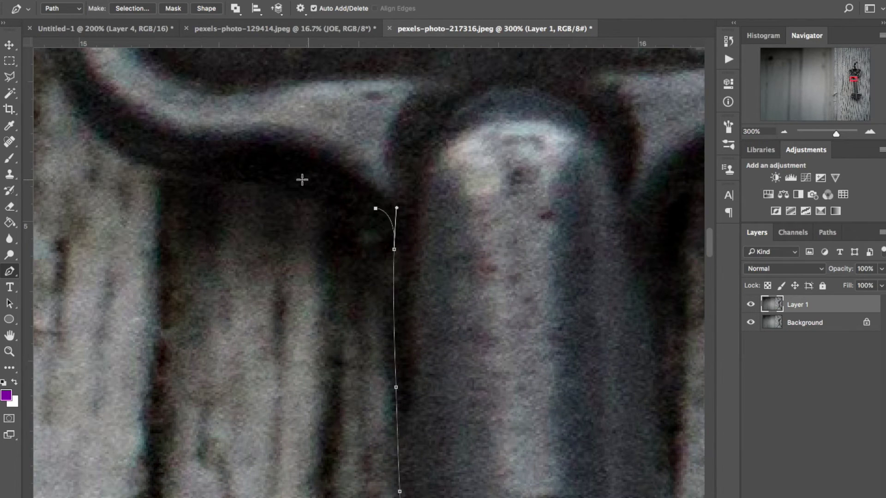
left_click_drag(131, 155, 100, 68)
scroll(113, 140, "up", 5)
scroll(113, 141, "left", 3)
scroll(98, 65, "up", 5)
scroll(99, 65, "left", 3)
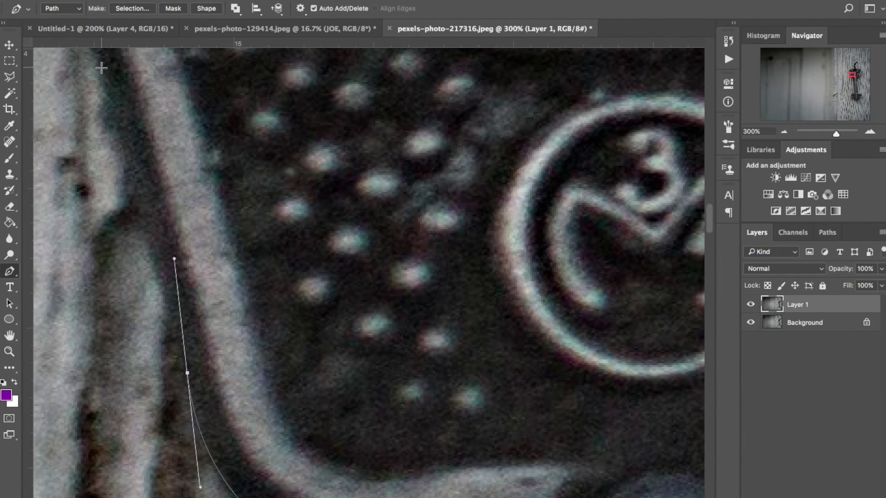
scroll(116, 79, "up", 2)
scroll(115, 80, "left", 1)
left_click(118, 121)
left_click_drag(114, 112, 92, 67)
scroll(109, 114, "up", 4)
scroll(109, 113, "left", 2)
scroll(162, 112, "up", 2)
- Trace up the bow's left edge, round its top-left corner and along its top edge
mouse_move(187, 168)
left_mouse_down()
mouse_move(227, 71)
mouse_move(194, 157)
left_mouse_up()
left_click_drag(308, 90, 394, 70)
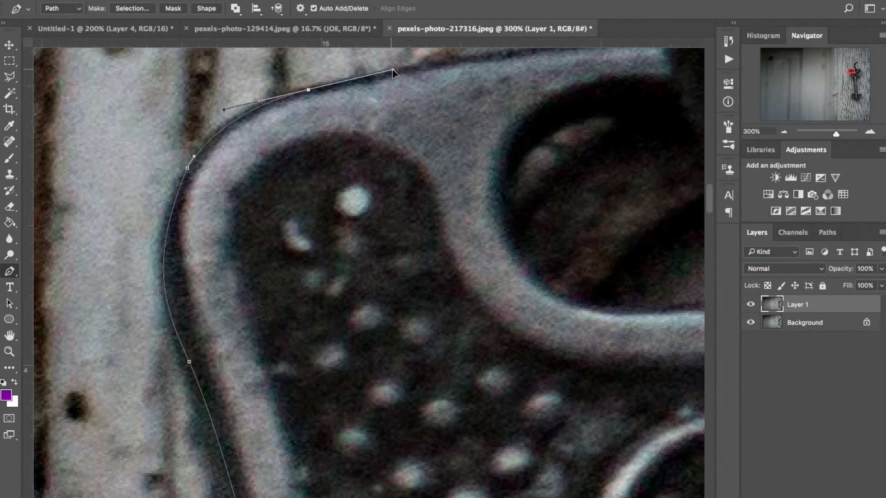
scroll(394, 71, "down", 2)
scroll(394, 70, "right", 4)
left_click_drag(397, 110, 408, 106)
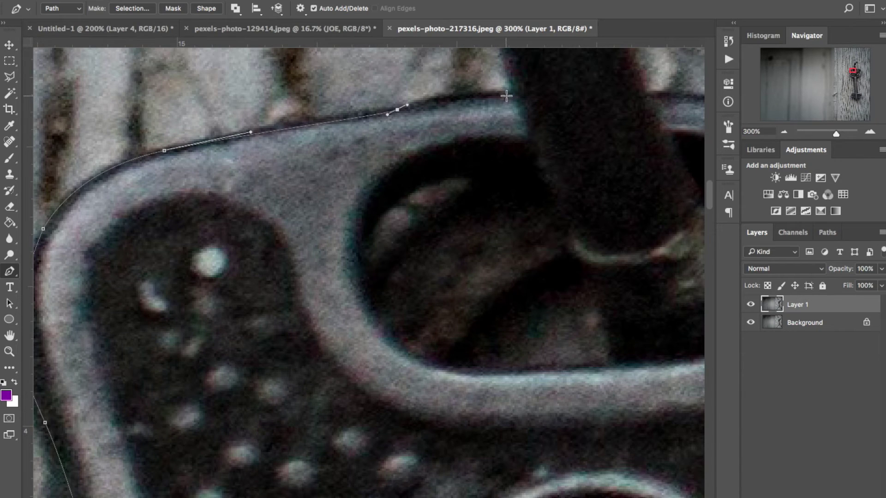
mouse_move(509, 93)
left_mouse_down()
mouse_move(530, 94)
mouse_move(514, 94)
left_mouse_up()
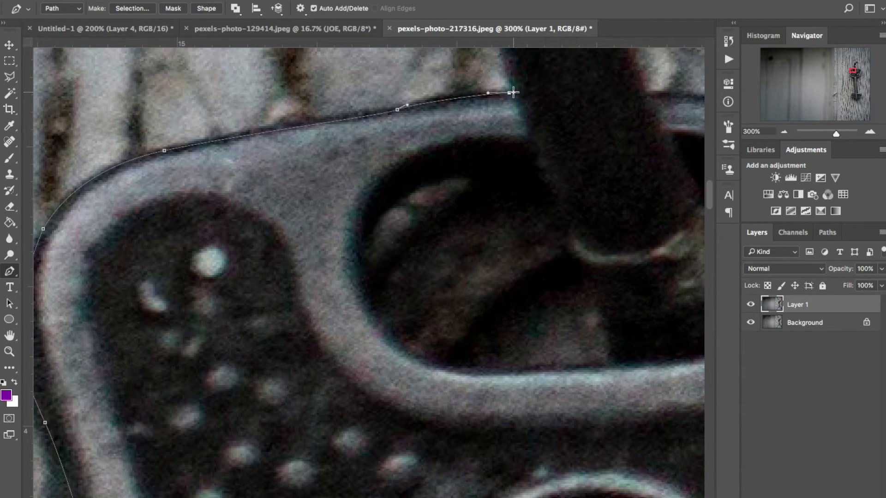
- Trace the path from the bow up the hook, around its tip and down its other edge
scroll(514, 92, "up", 5)
scroll(513, 93, "right", 5)
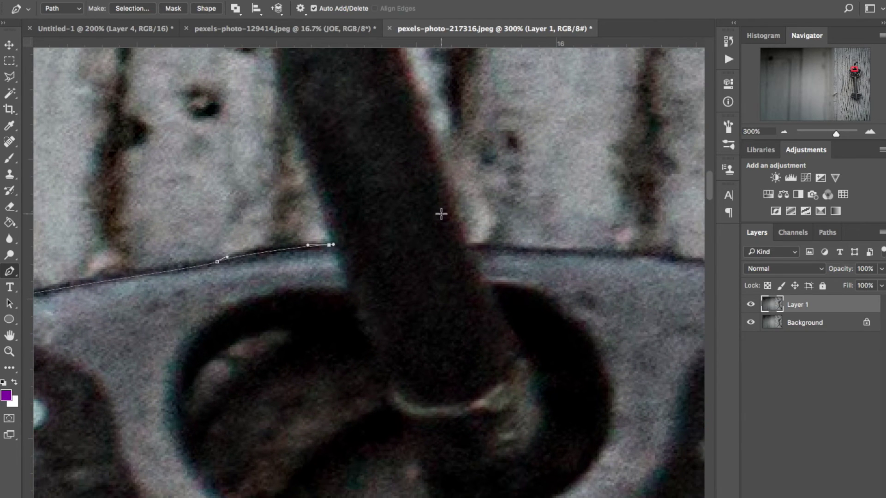
scroll(320, 184, "up", 5)
scroll(320, 184, "left", 2)
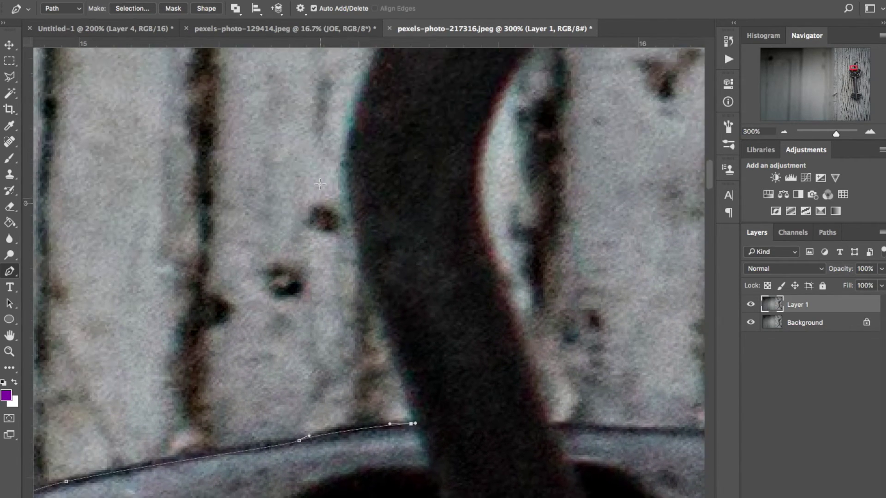
scroll(320, 184, "up", 10)
scroll(320, 184, "down", 10)
scroll(320, 184, "right", 3)
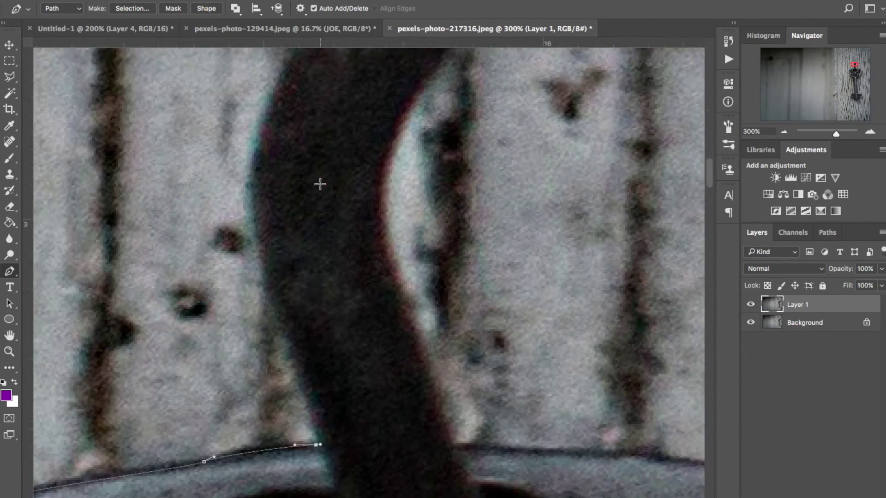
scroll(321, 184, "down", 6)
scroll(320, 184, "left", 1)
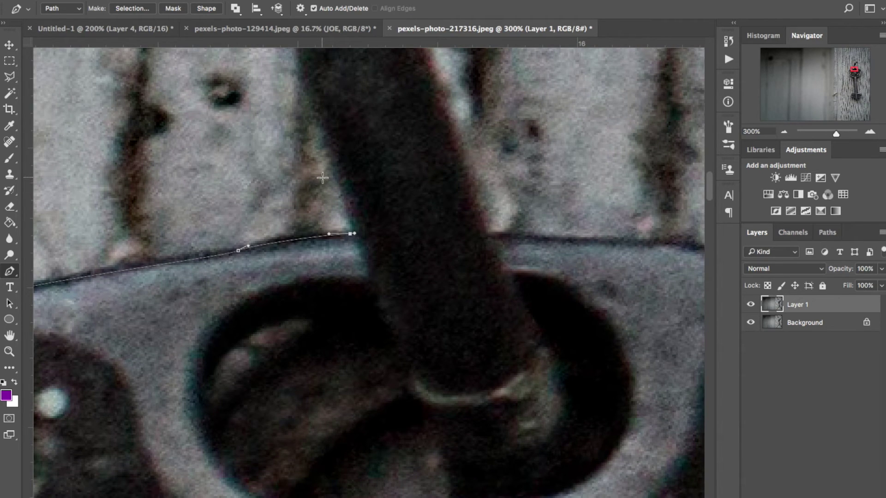
scroll(346, 182, "up", 2)
scroll(346, 181, "left", 1)
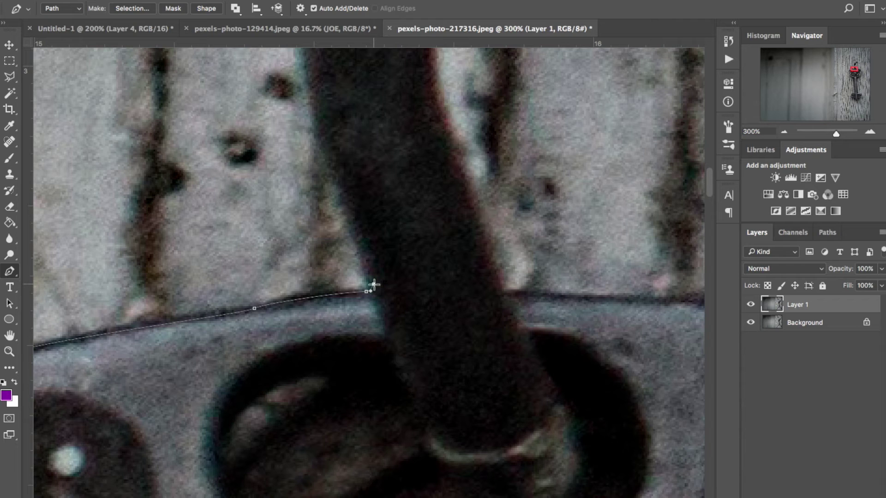
left_click_drag(374, 284, 369, 274)
scroll(369, 274, "up", 5)
left_click_drag(356, 170, 363, 124)
scroll(363, 123, "up", 8)
left_click_drag(431, 92, 476, 153)
scroll(527, 59, "up", 5)
left_click_drag(545, 126, 554, 125)
left_click(558, 121)
left_click_drag(595, 217, 571, 247)
- Finish the hook's curve and round the path over the bow's top-right corner
scroll(507, 300, "down", 5)
scroll(508, 300, "left", 5)
left_click_drag(462, 366, 439, 428)
scroll(439, 429, "down", 5)
scroll(439, 430, "left", 2)
scroll(440, 429, "down", 5)
left_click_drag(474, 304, 497, 370)
left_click(529, 460)
left_click_drag(528, 465, 535, 464)
scroll(535, 465, "down", 4)
scroll(535, 464, "right", 10)
left_click_drag(368, 387, 383, 390)
left_click_drag(500, 395, 517, 398)
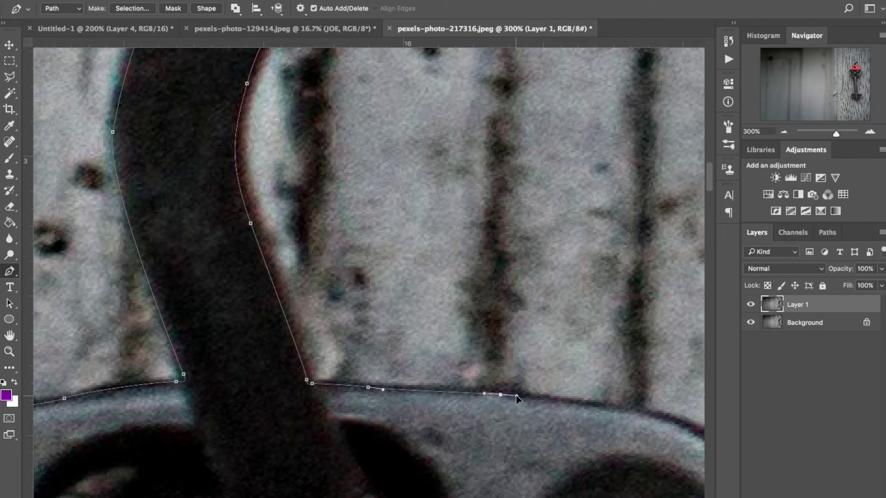
scroll(517, 397, "down", 6)
scroll(517, 398, "right", 9)
left_click_drag(445, 283, 460, 288)
mouse_move(569, 359)
left_mouse_down()
mouse_move(603, 415)
mouse_move(575, 370)
left_mouse_up()
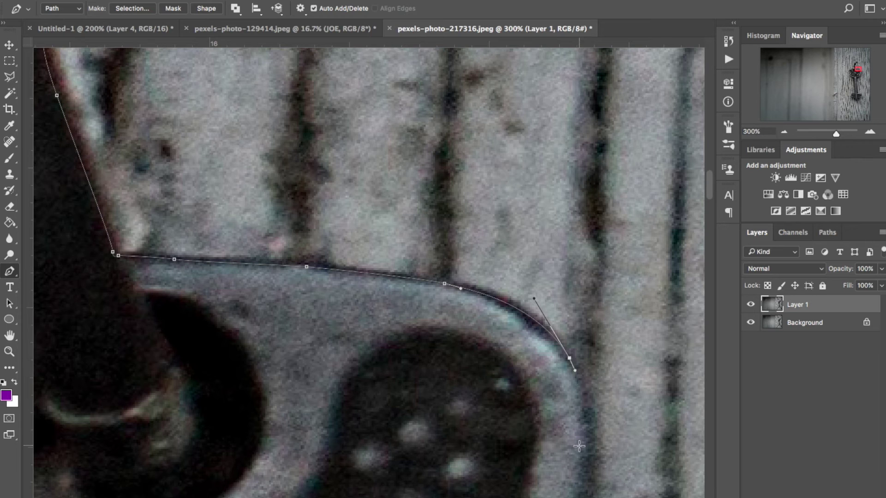
- Trace down the bow's right edge to the shaft, undoing one misplaced anchor
scroll(554, 438, "down", 15)
left_click_drag(552, 283, 526, 464)
scroll(527, 464, "down", 10)
left_click_drag(462, 401, 444, 408)
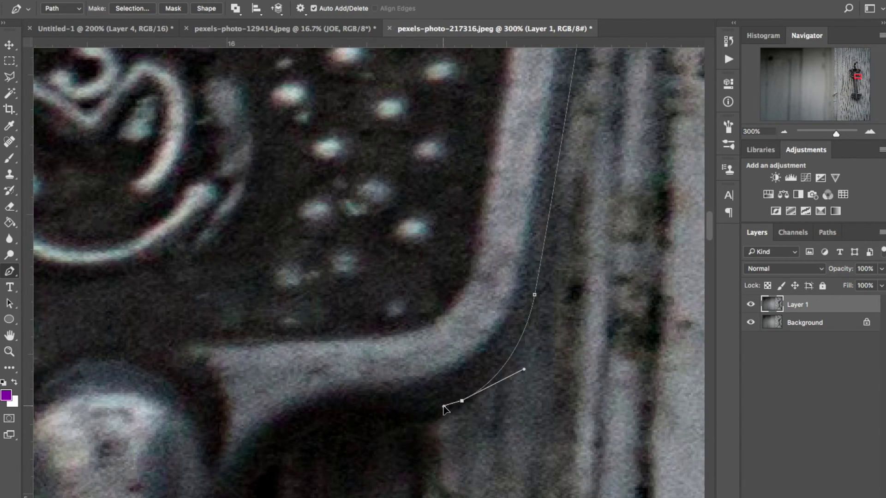
left_click(429, 425)
scroll(430, 430, "down", 5)
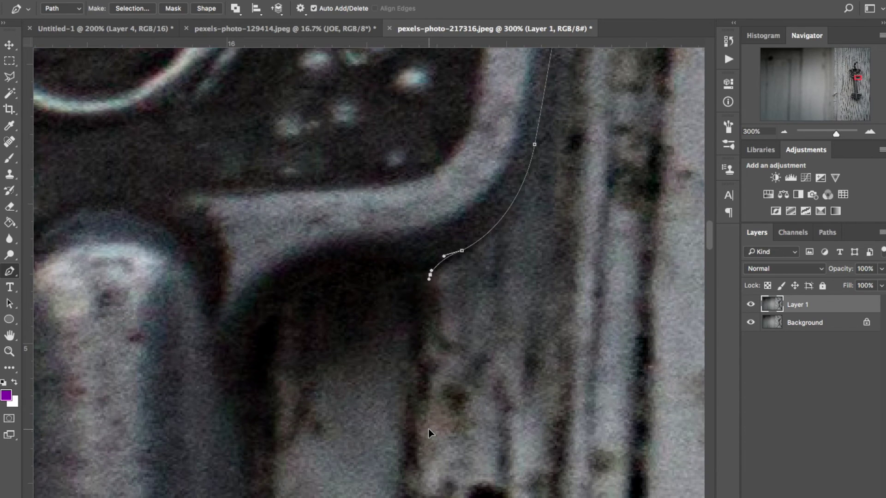
key("ctrl+z")
- Continue the path down the shaft's right edge
mouse_move(242, 336)
left_mouse_down()
mouse_move(200, 421)
mouse_move(234, 347)
left_mouse_up()
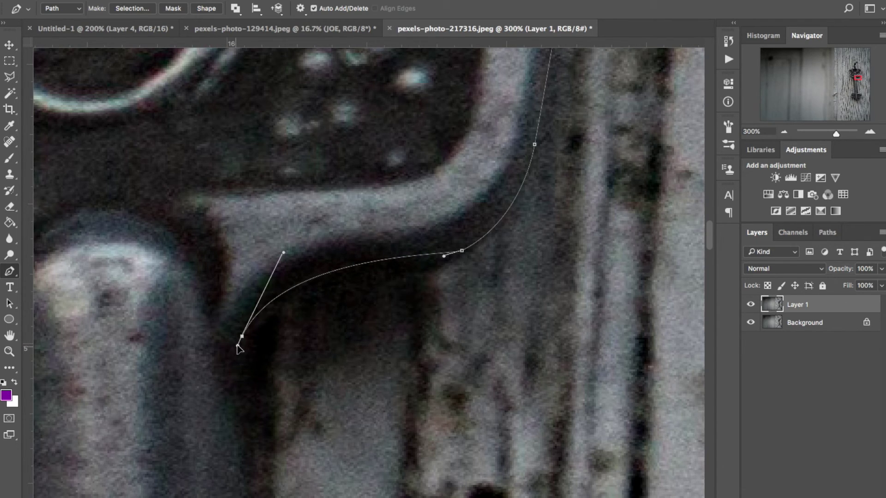
scroll(238, 349, "down", 5)
scroll(239, 349, "left", 3)
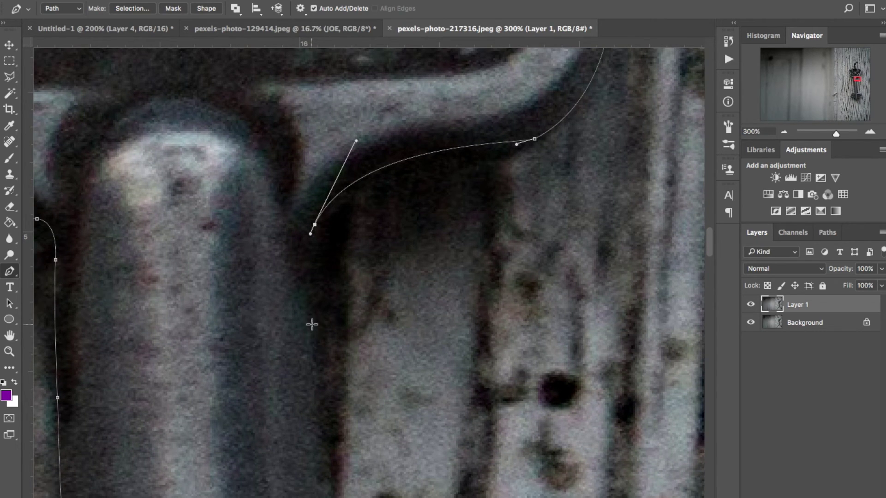
left_click_drag(313, 320, 318, 371)
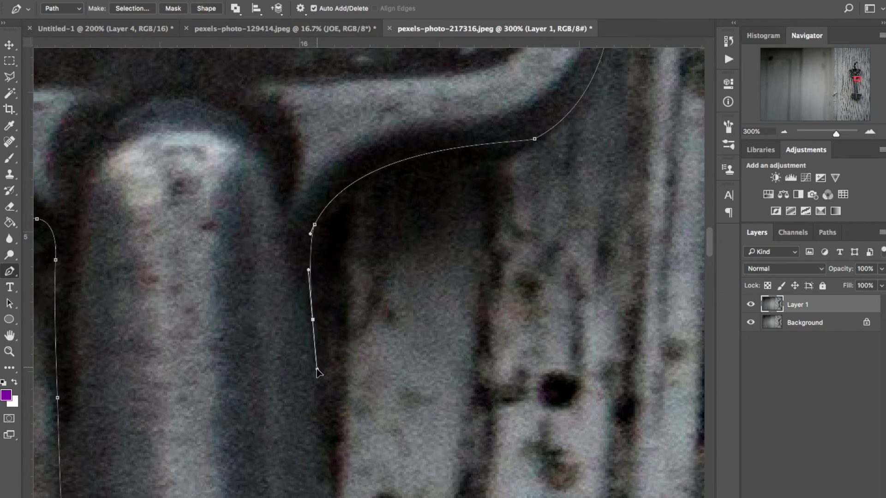
scroll(317, 369, "down", 8)
left_click_drag(315, 303, 332, 456)
scroll(288, 421, "down", 10)
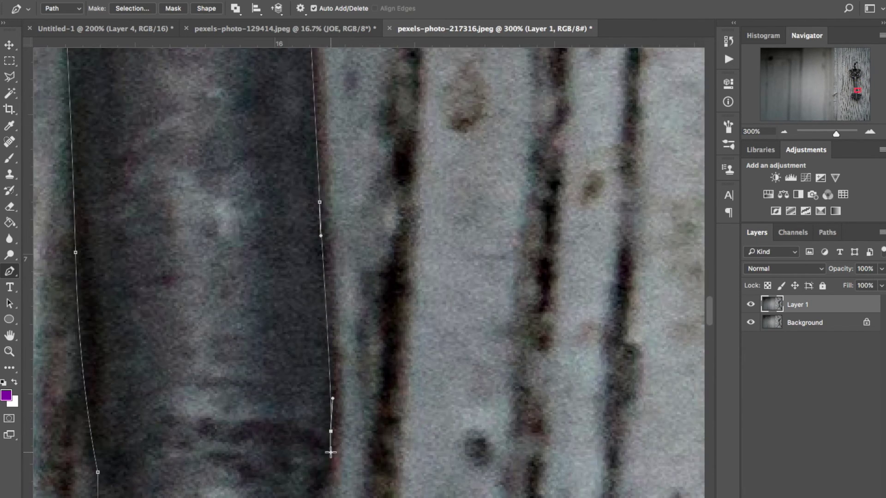
scroll(332, 456, "down", 10)
scroll(360, 392, "down", 5)
- Trace around the bit's notched teeth, bottom edge and bottom corner
left_click_drag(366, 253, 375, 254)
left_click_drag(586, 291, 594, 292)
scroll(623, 323, "right", 3)
left_click(652, 339)
left_click(666, 376)
scroll(667, 377, "down", 5)
left_click(548, 334)
left_click(561, 392)
scroll(561, 392, "down", 5)
left_click(545, 346)
left_click_drag(514, 390, 480, 392)
left_click(421, 400)
scroll(366, 337, "down", 5)
left_click(327, 312)
left_click(325, 400)
scroll(323, 455, "down", 5)
left_click_drag(203, 389, 185, 356)
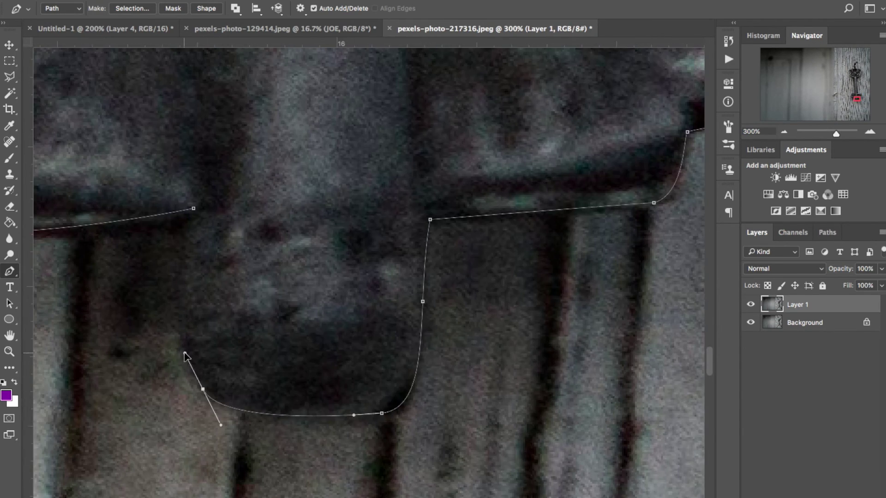
scroll(353, 159, "down", 6)
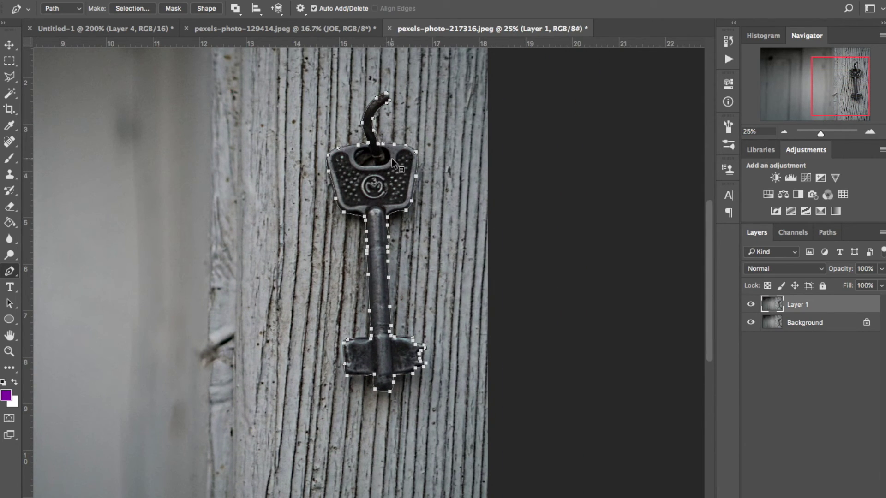
- Make a selection from the key path, add a layer mask, and hide the Background layer
right_click(392, 158)
left_click(396, 228)
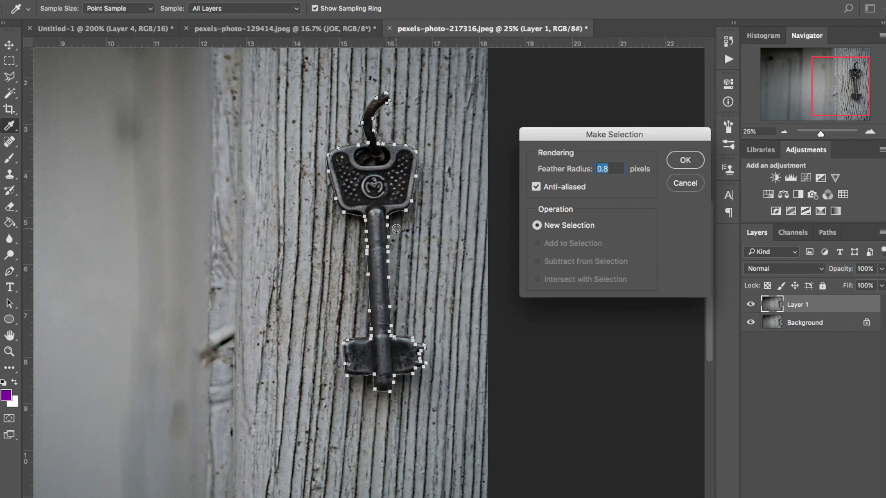
left_click_drag(624, 136, 552, 96)
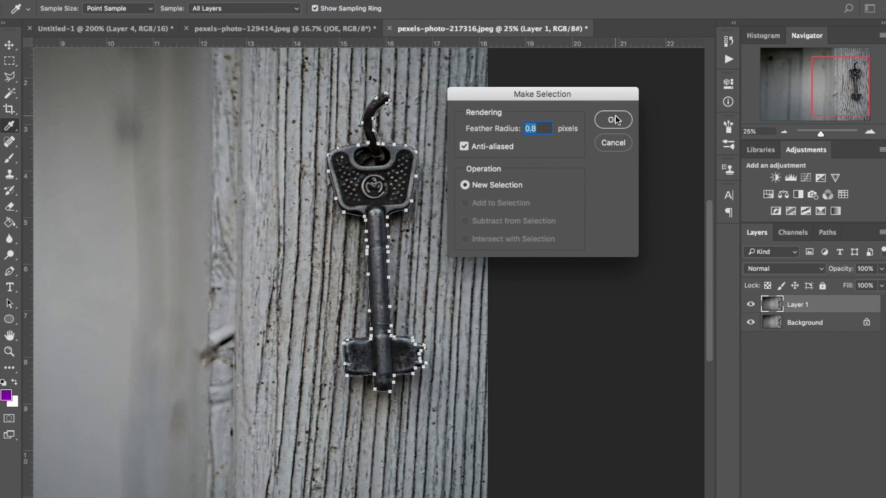
left_click(614, 120)
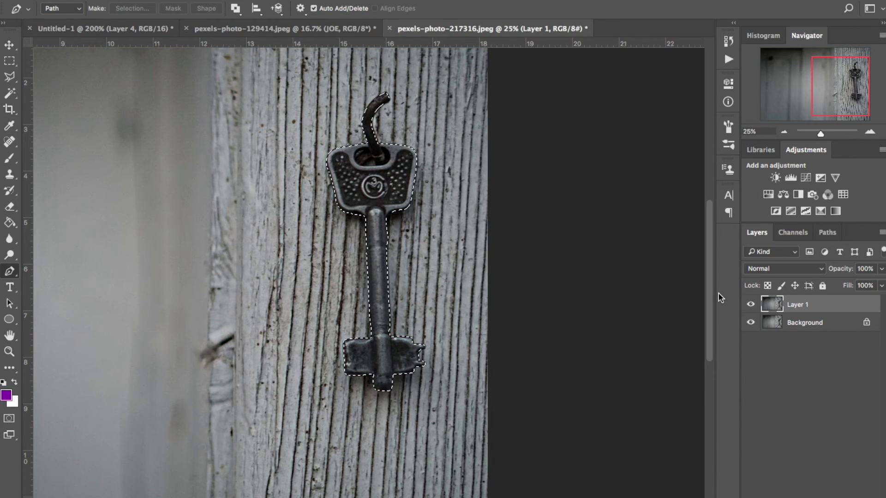
left_click(802, 462)
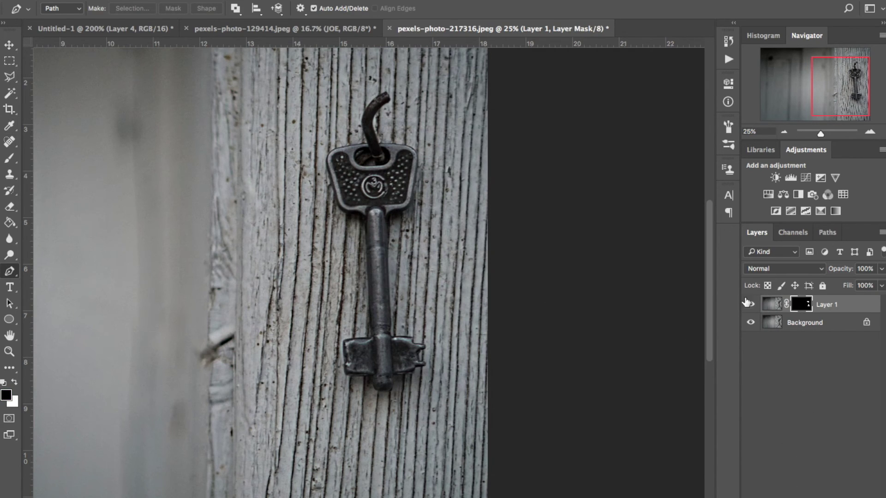
left_click(752, 323)
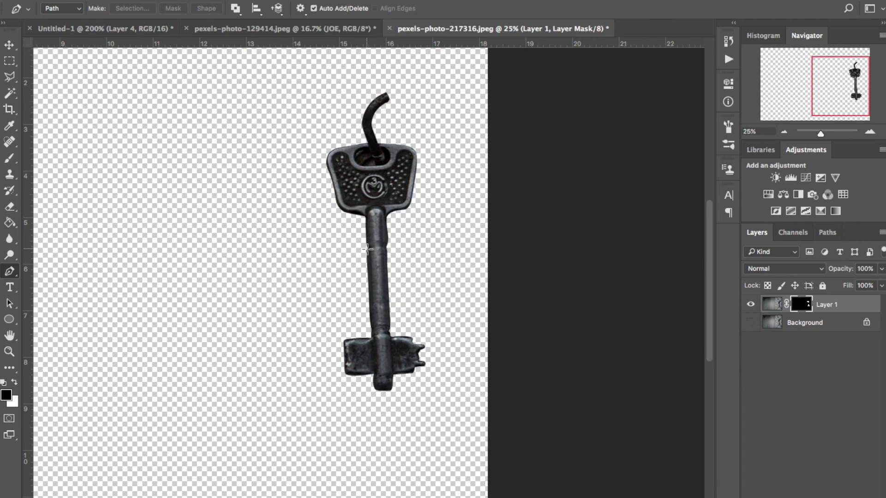